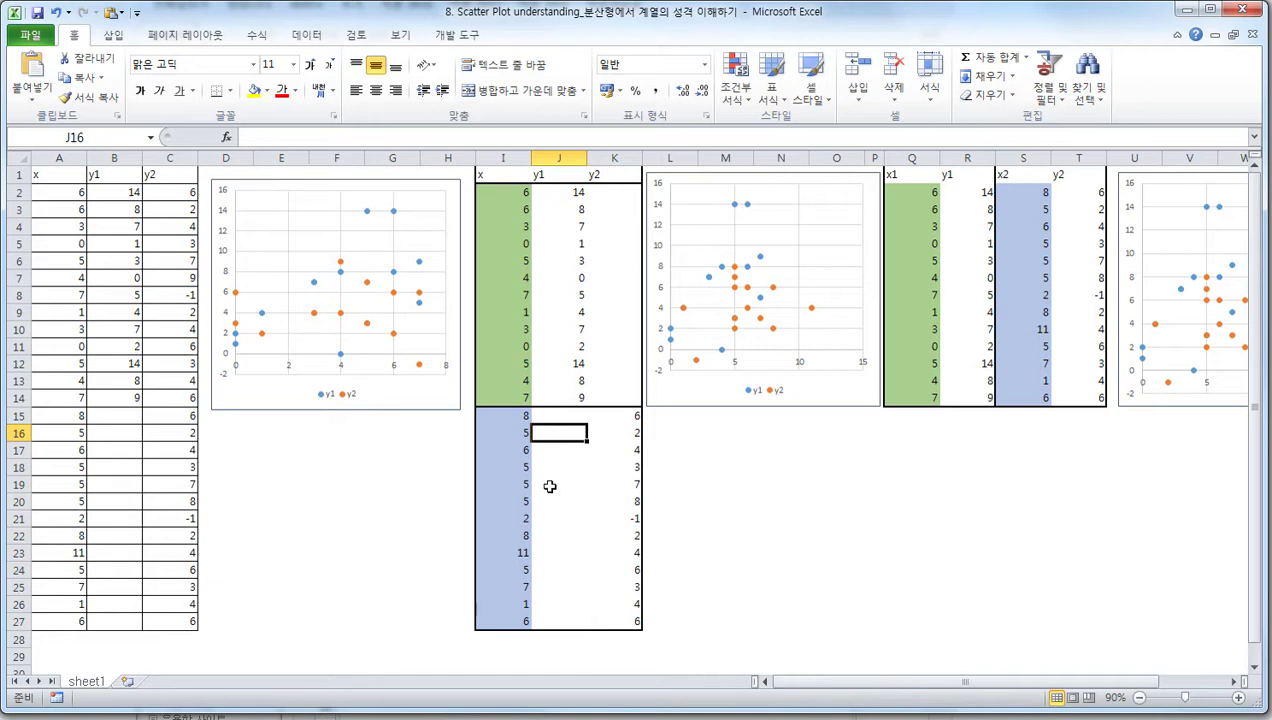
Insert a markers-only scatter chart from I2:K27, make it narrower and taller, and move it clear of the source data
drag(512, 197, 616, 618)
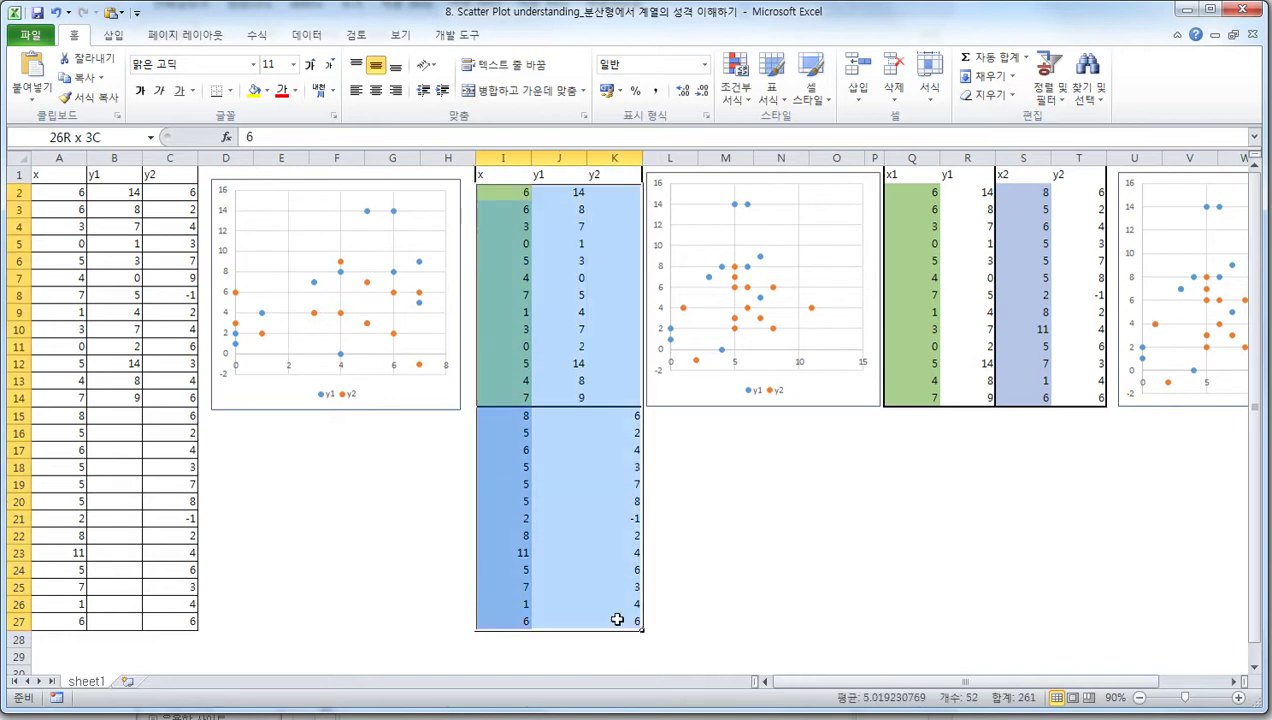
click(116, 43)
click(522, 78)
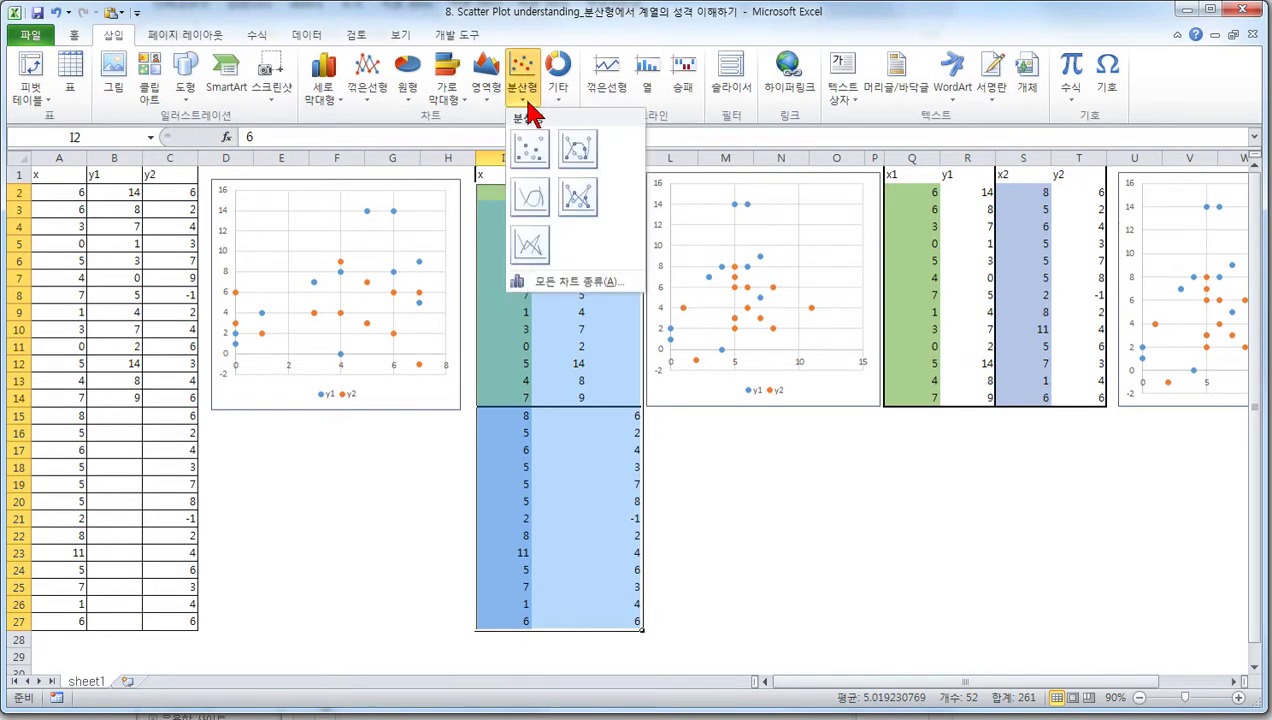
click(533, 160)
drag(838, 541, 800, 622)
drag(613, 321, 872, 340)
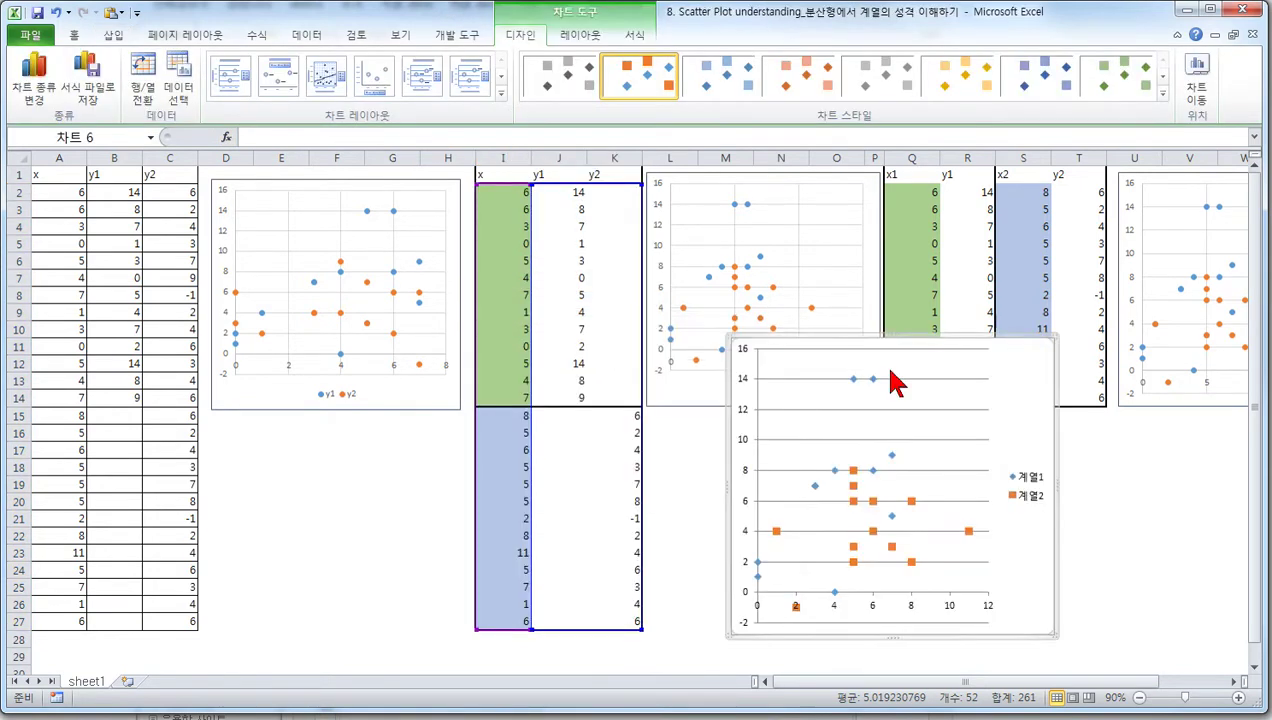
Add a linear trendline to each of the two series in the new scatter chart
right_click(816, 487)
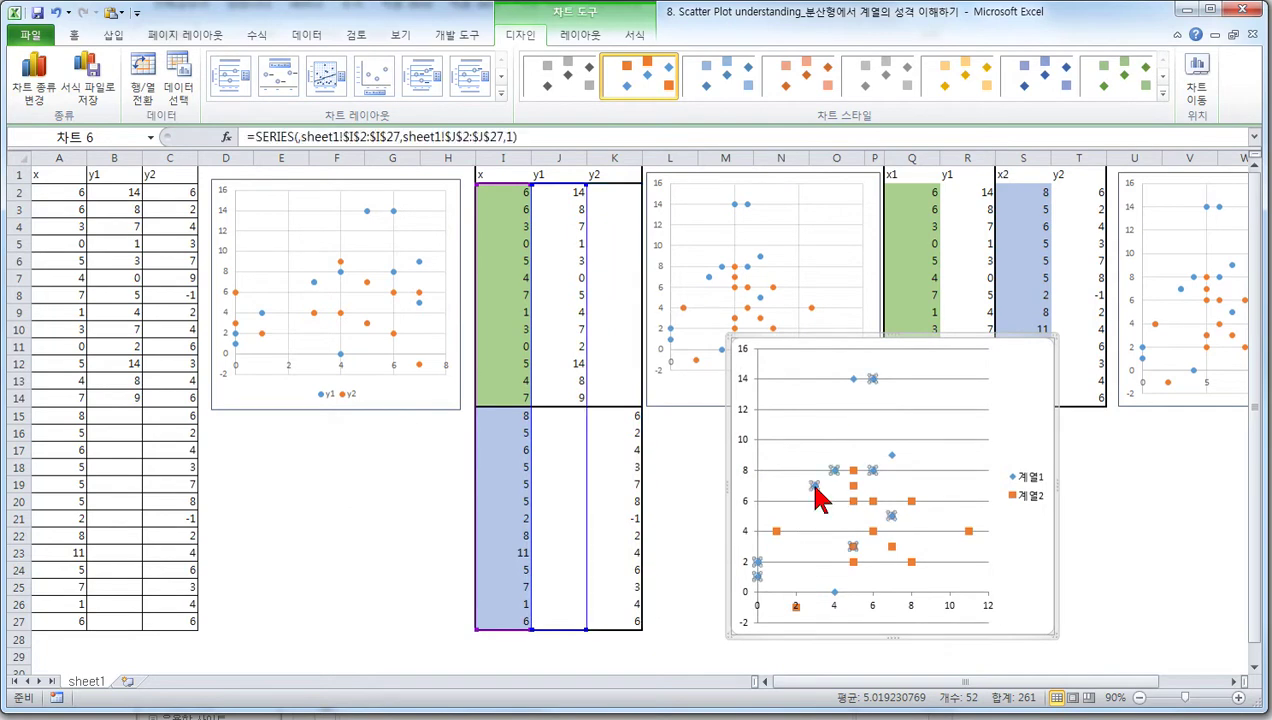
click(868, 623)
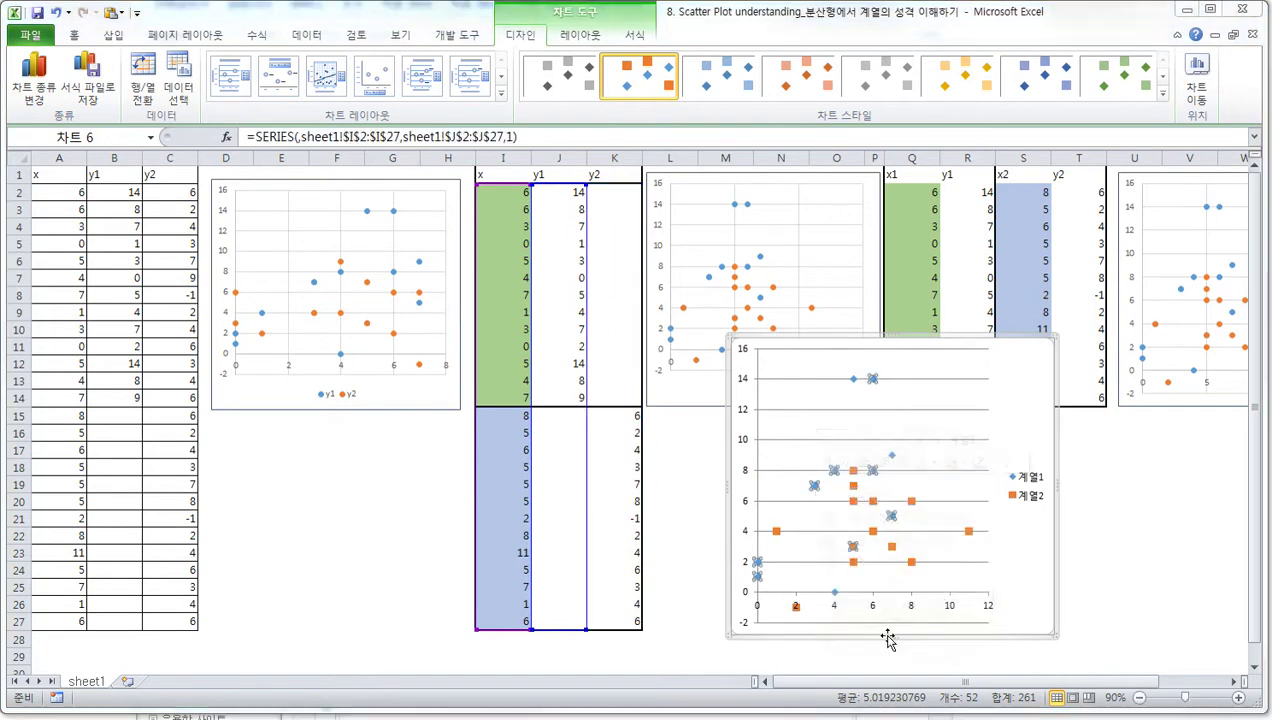
right_click(858, 502)
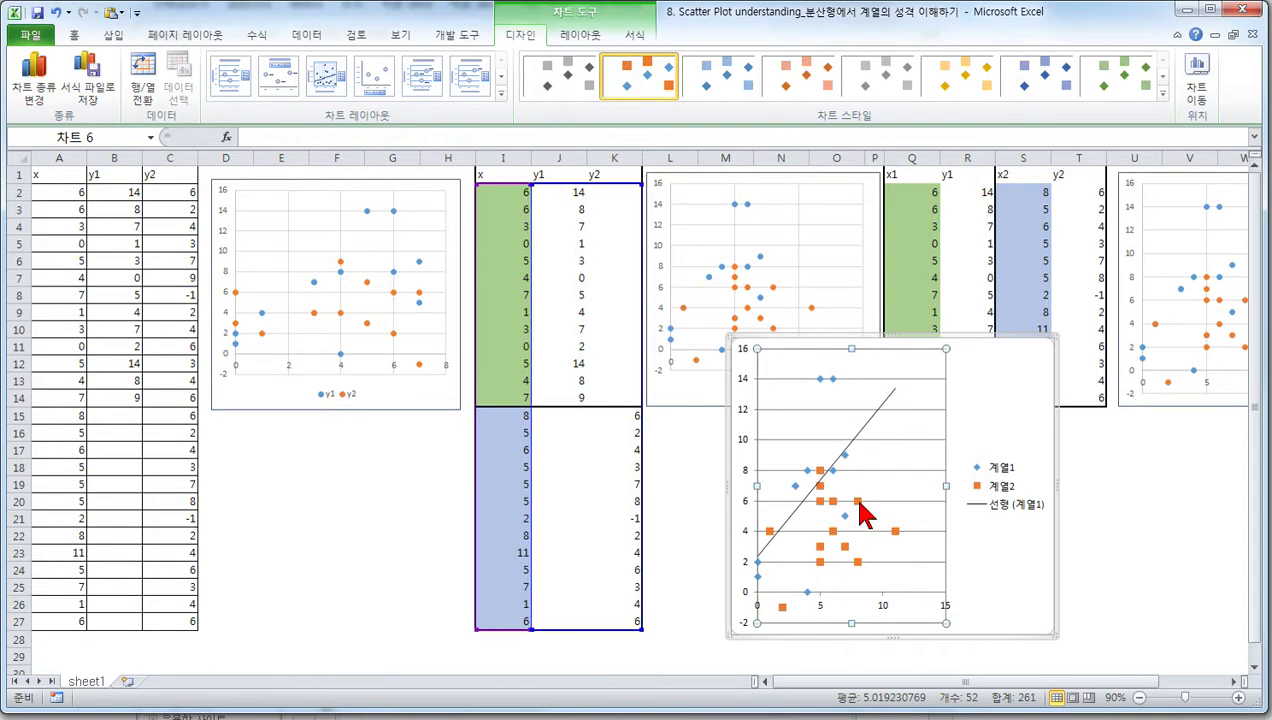
click(912, 638)
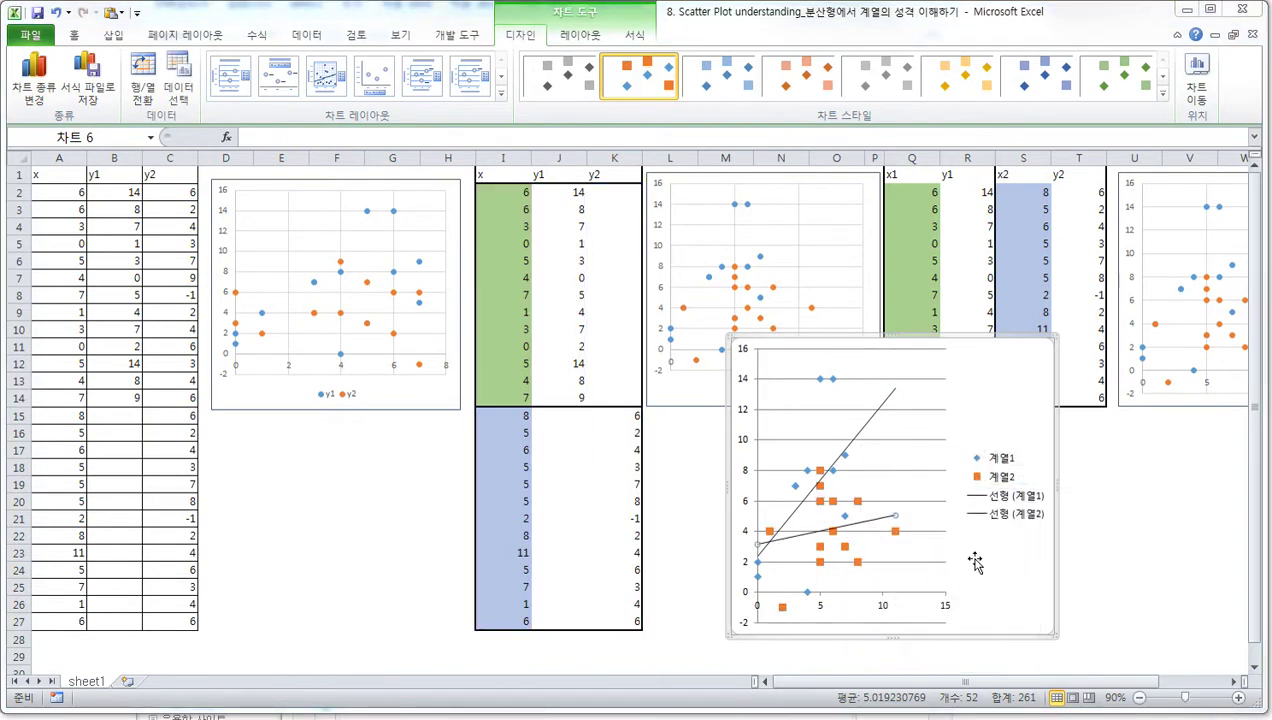
Remove the legend from the trendline chart, and delete the whole chart
click(1008, 518)
key(Delete)
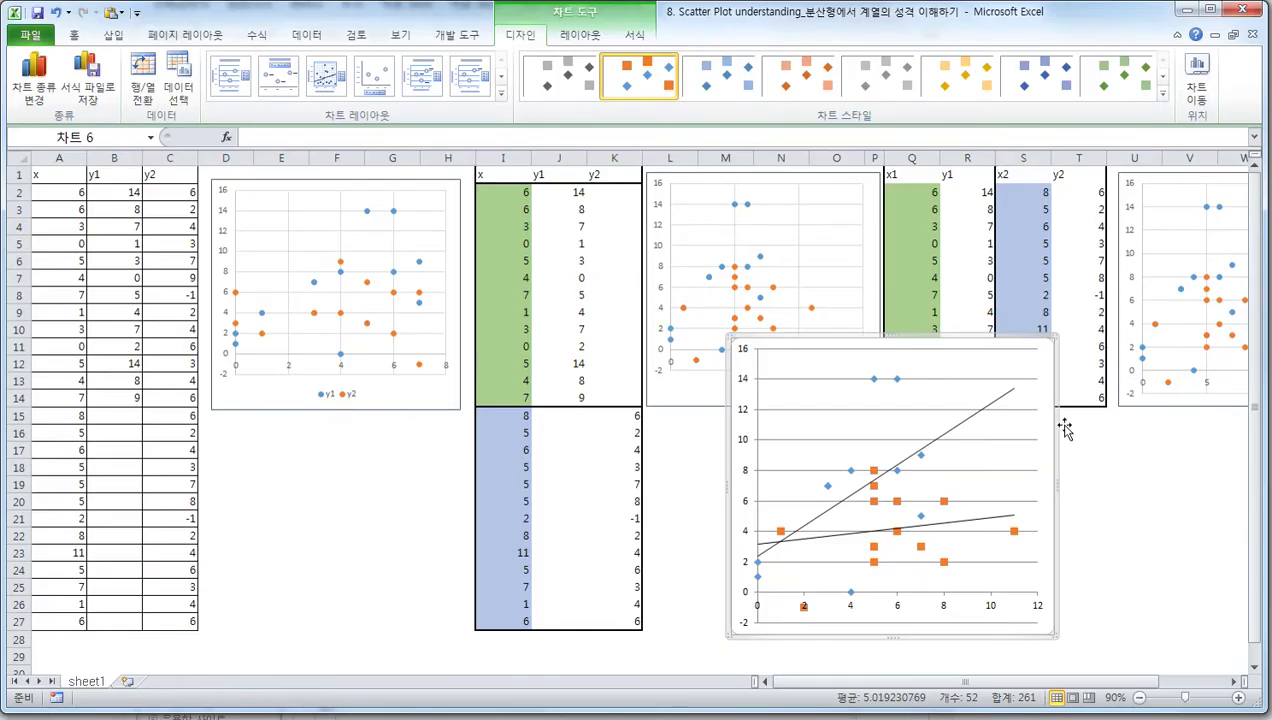
key(Delete)
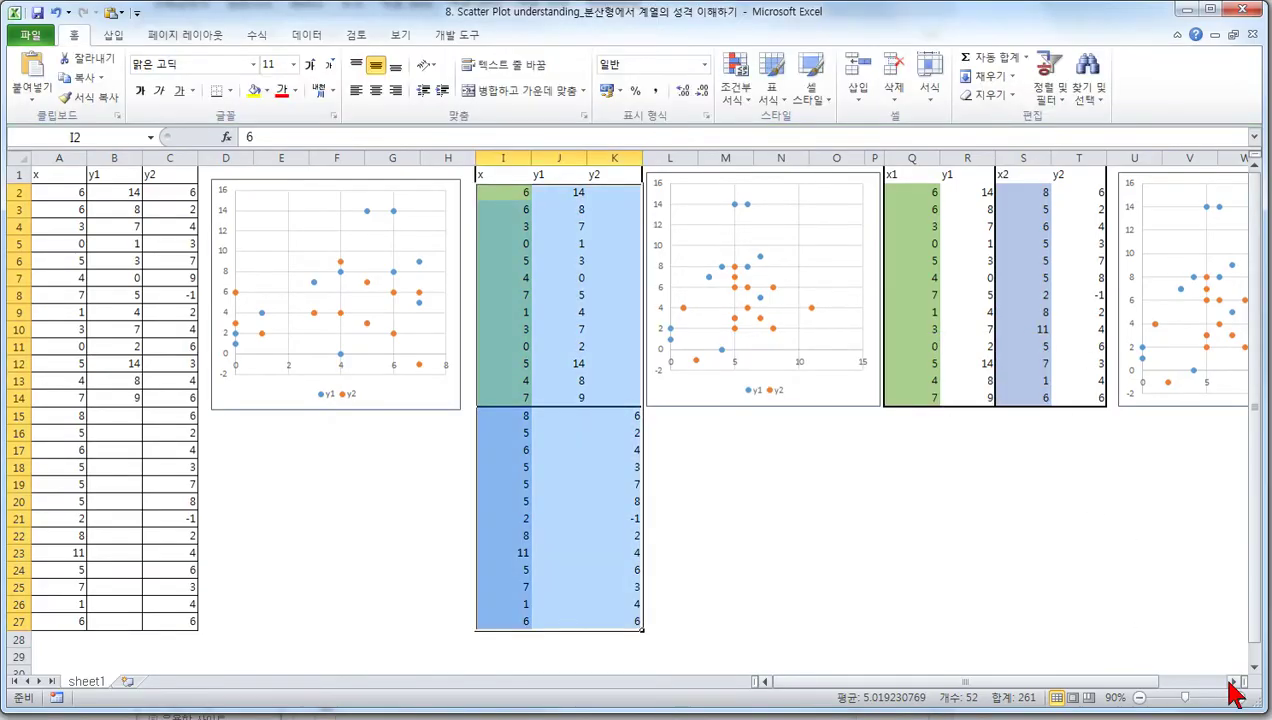
Insert a markers-only scatter chart from the x1/y1 data in Q2:R14 and move it lower so the x2/y2 columns are reachable
drag(1233, 681, 736, 303)
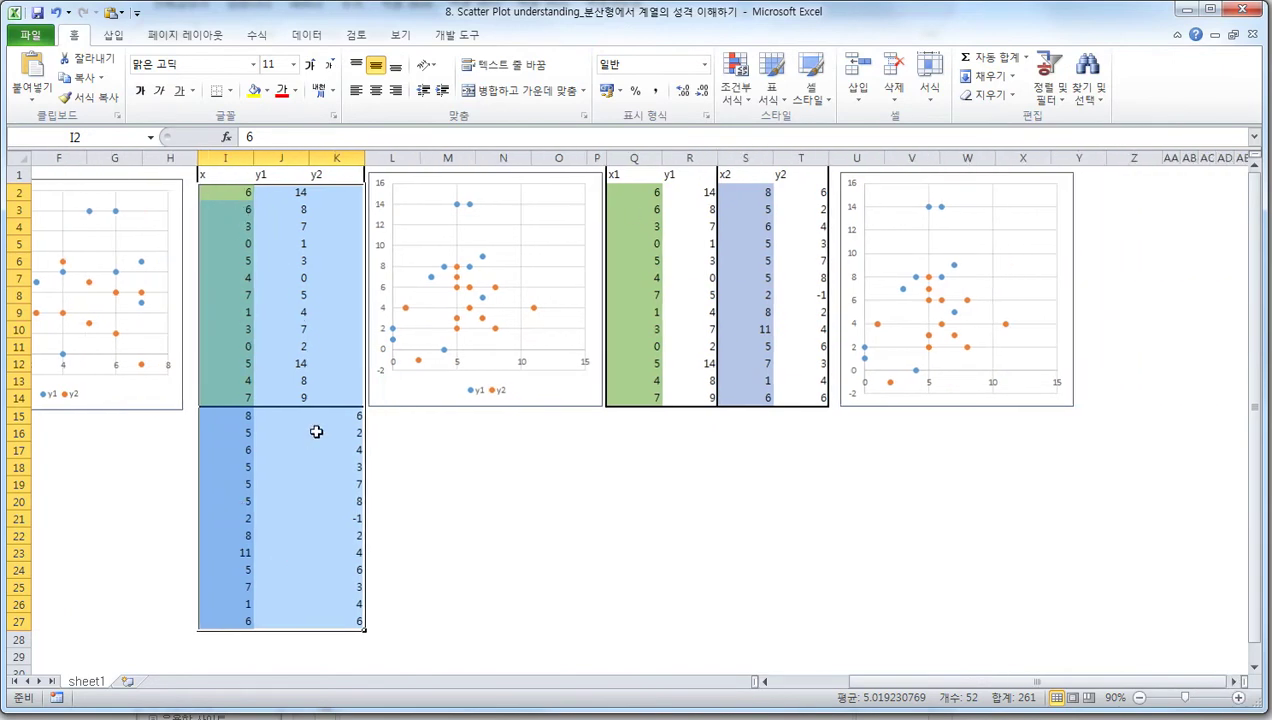
drag(660, 195, 789, 397)
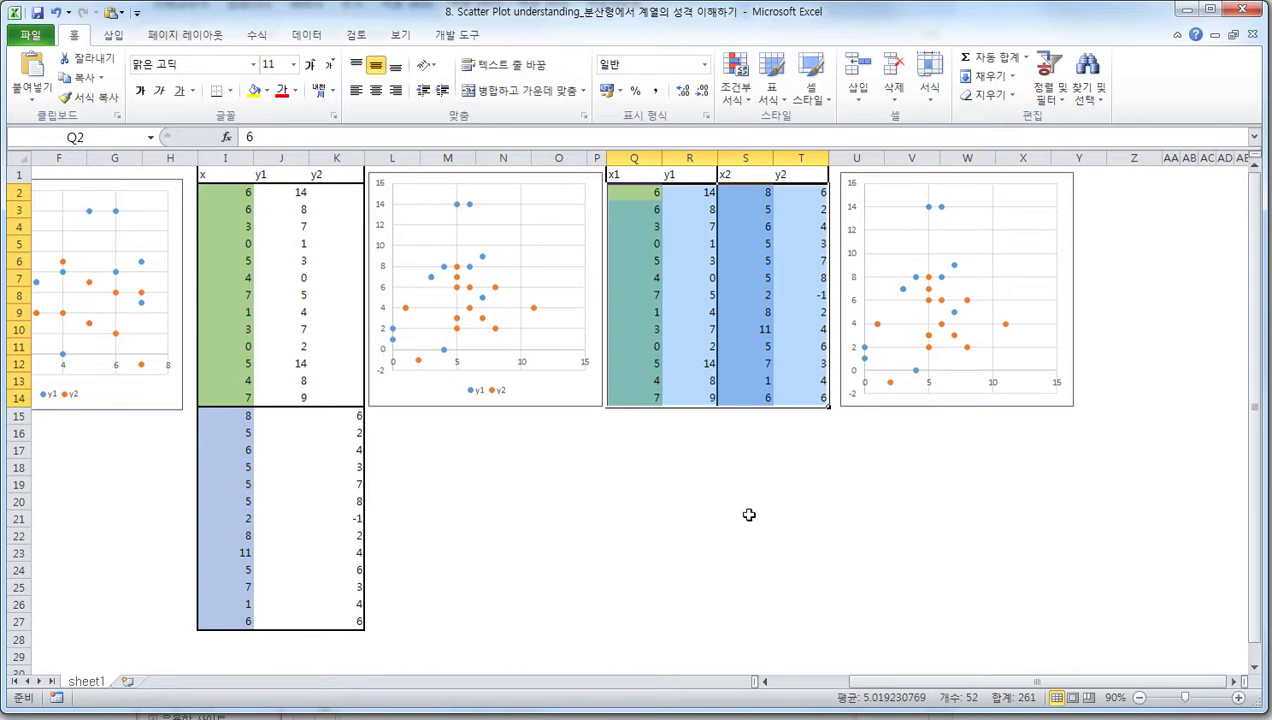
click(708, 347)
drag(656, 197, 705, 398)
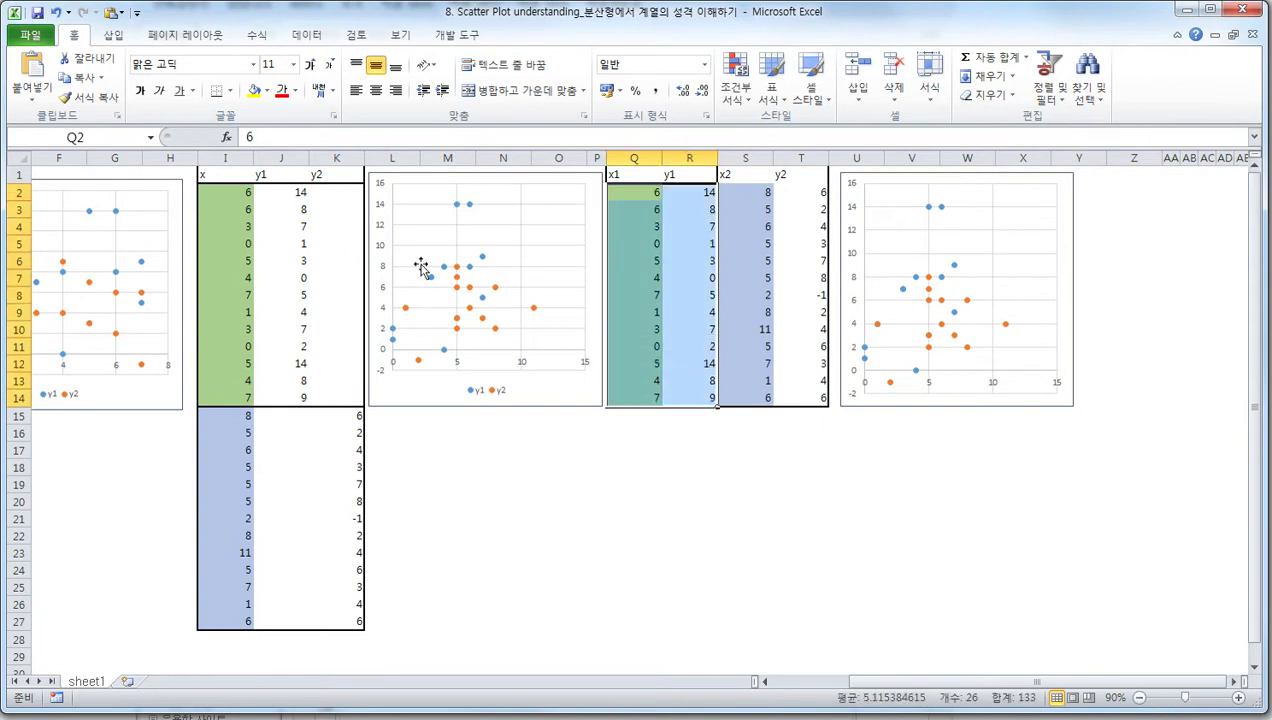
click(113, 34)
click(524, 62)
click(532, 150)
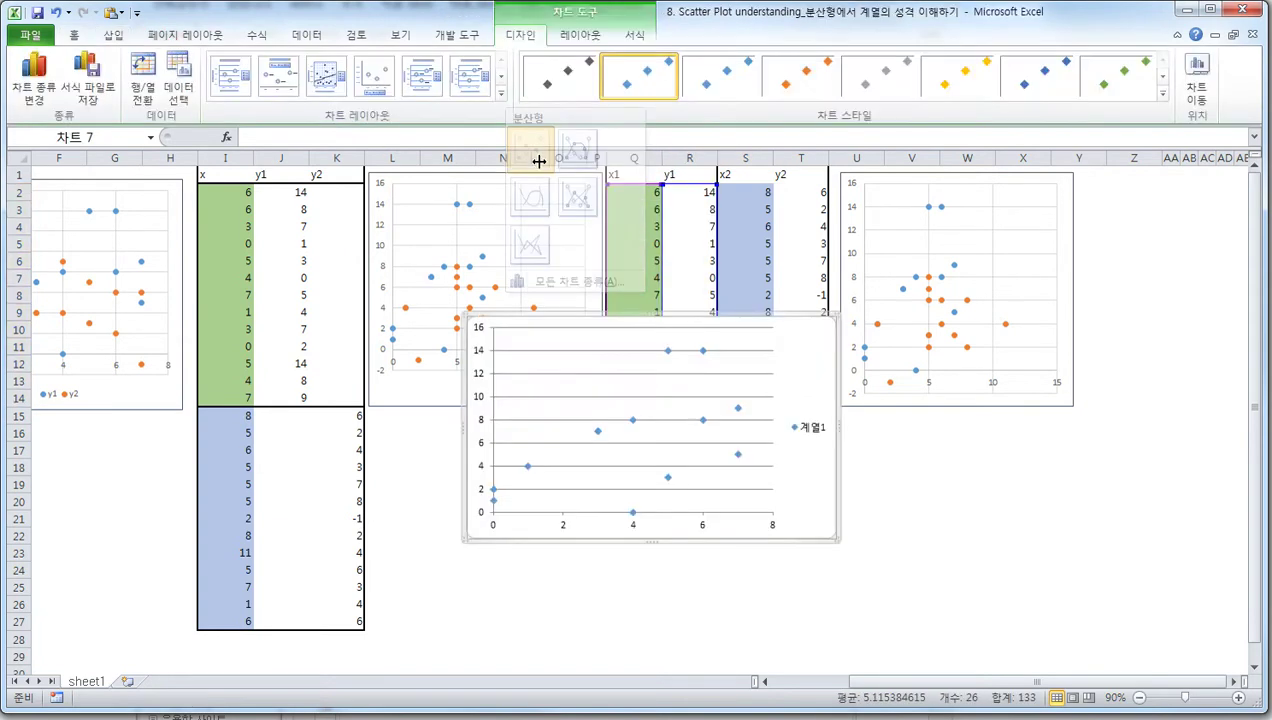
drag(654, 334, 784, 387)
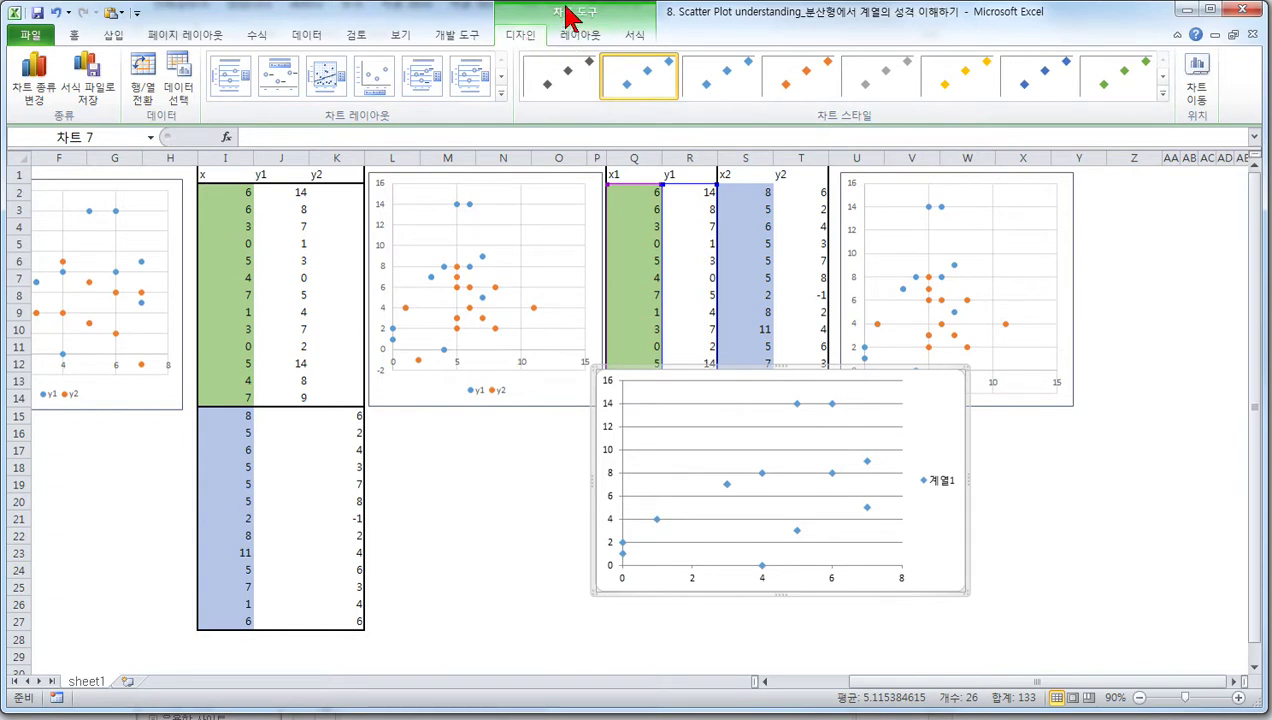
Add a second series to the chart's data source with X values S2:S14 and Y values T2:T14
click(179, 89)
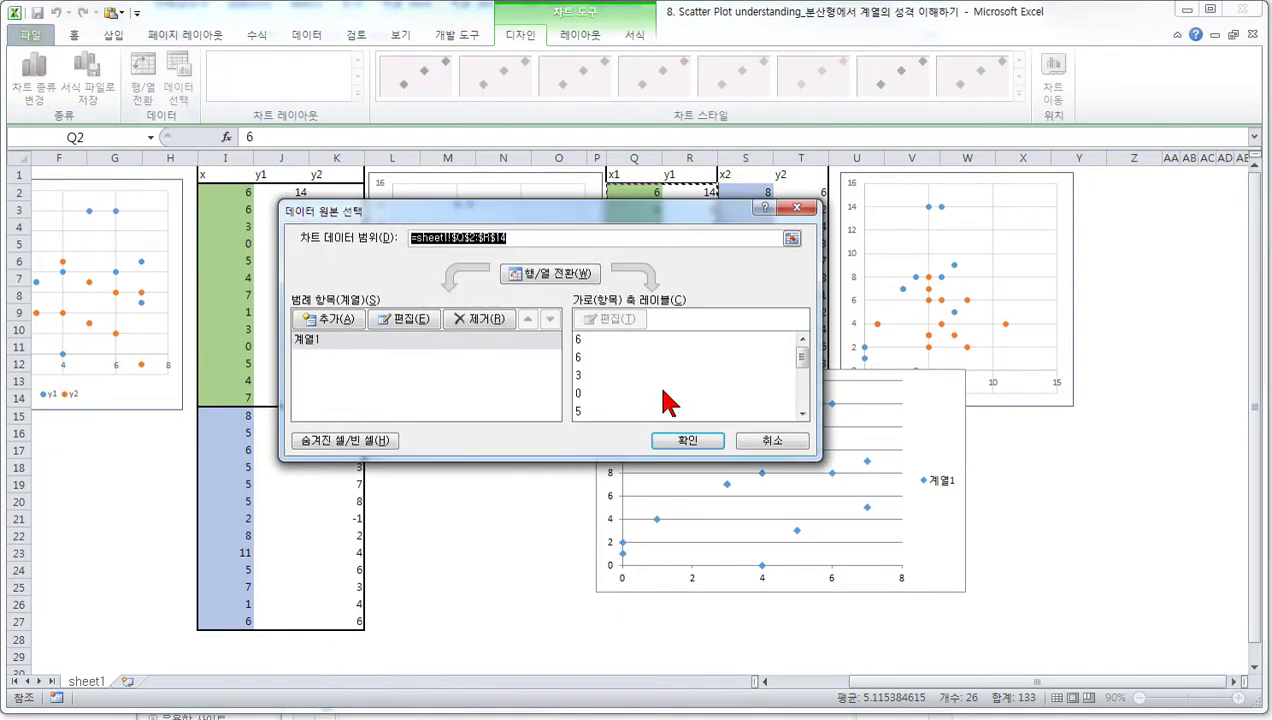
click(326, 325)
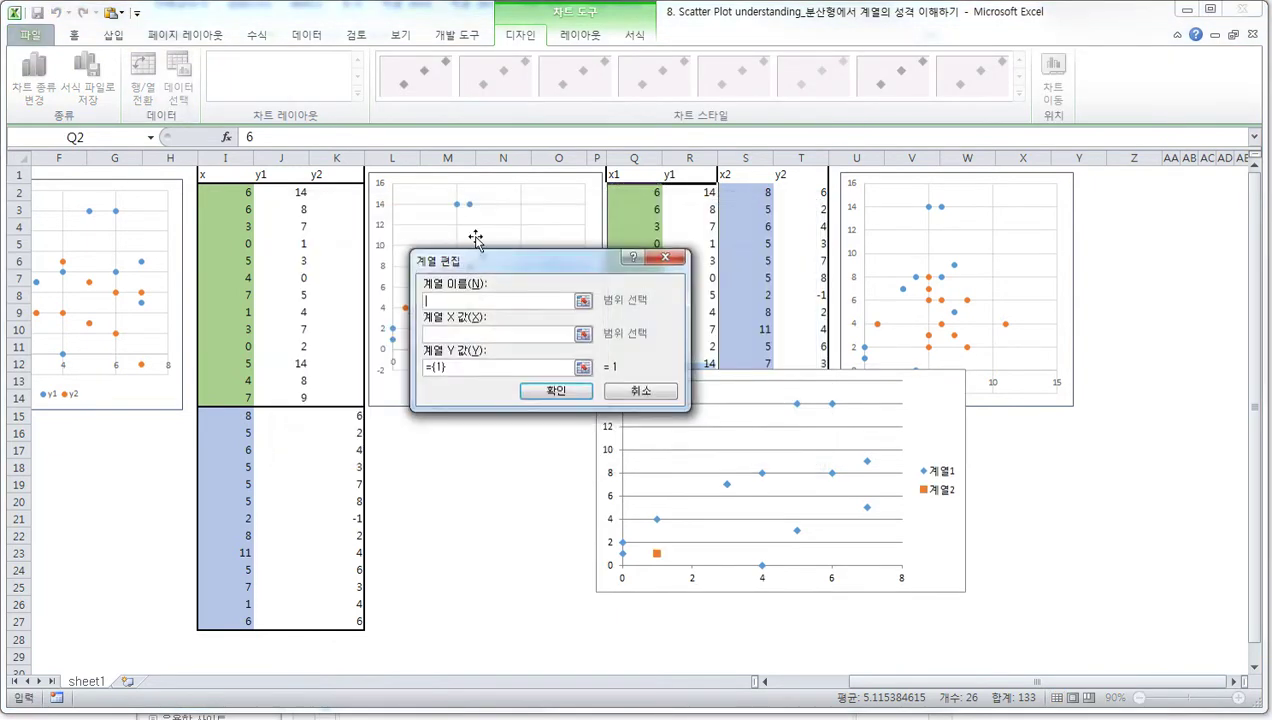
drag(490, 258, 344, 346)
click(352, 424)
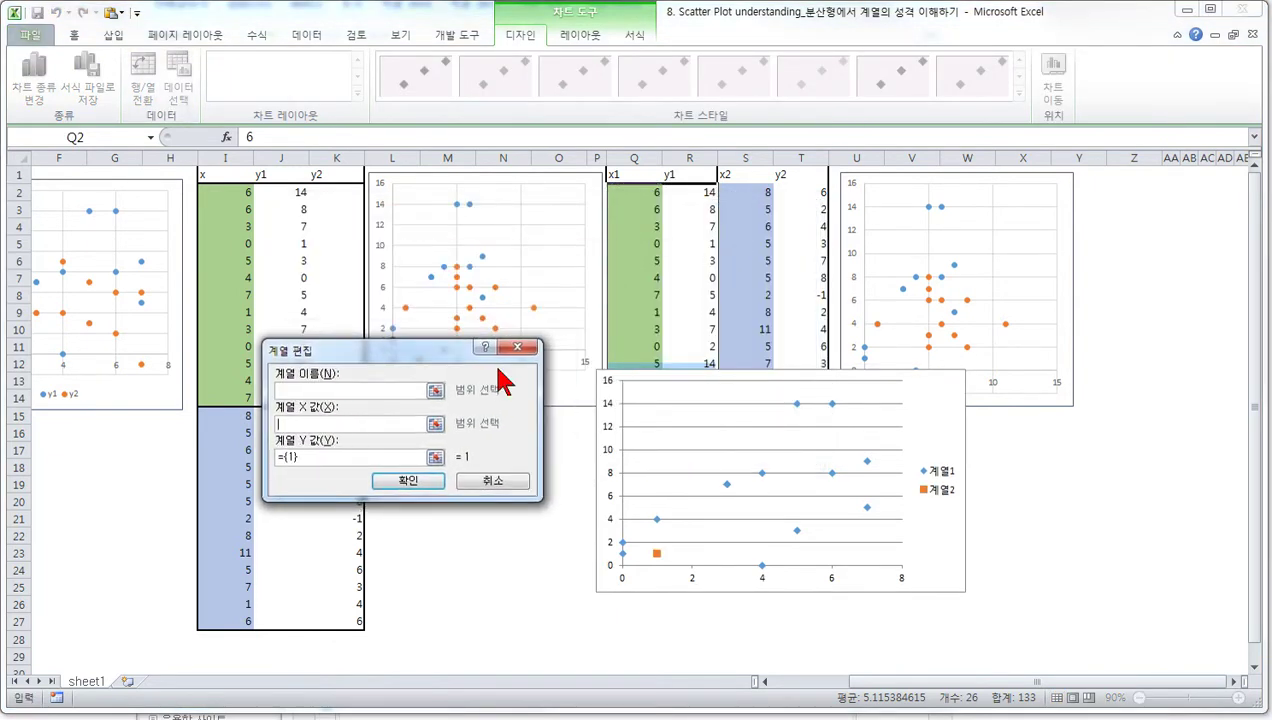
drag(748, 200, 732, 402)
drag(346, 455, 279, 465)
key(BackSpace)
drag(807, 194, 813, 405)
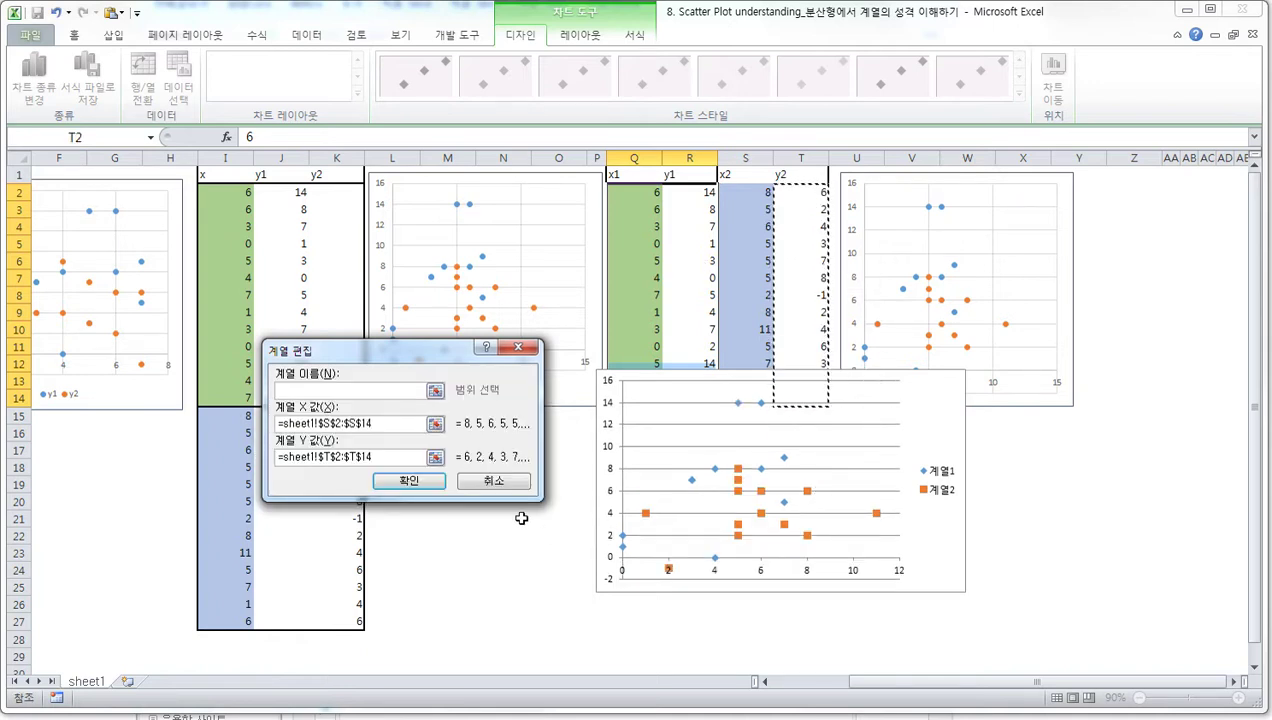
Name the added series from cell T1 and apply the data source changes
click(402, 395)
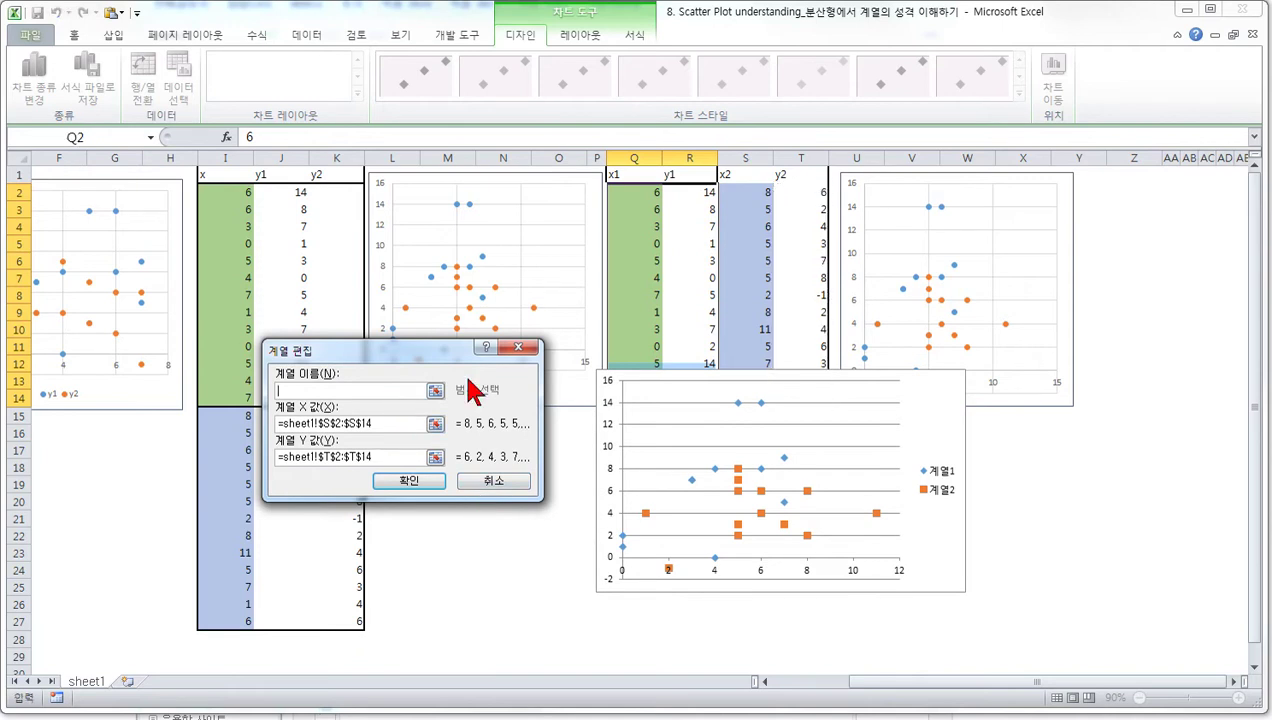
click(814, 178)
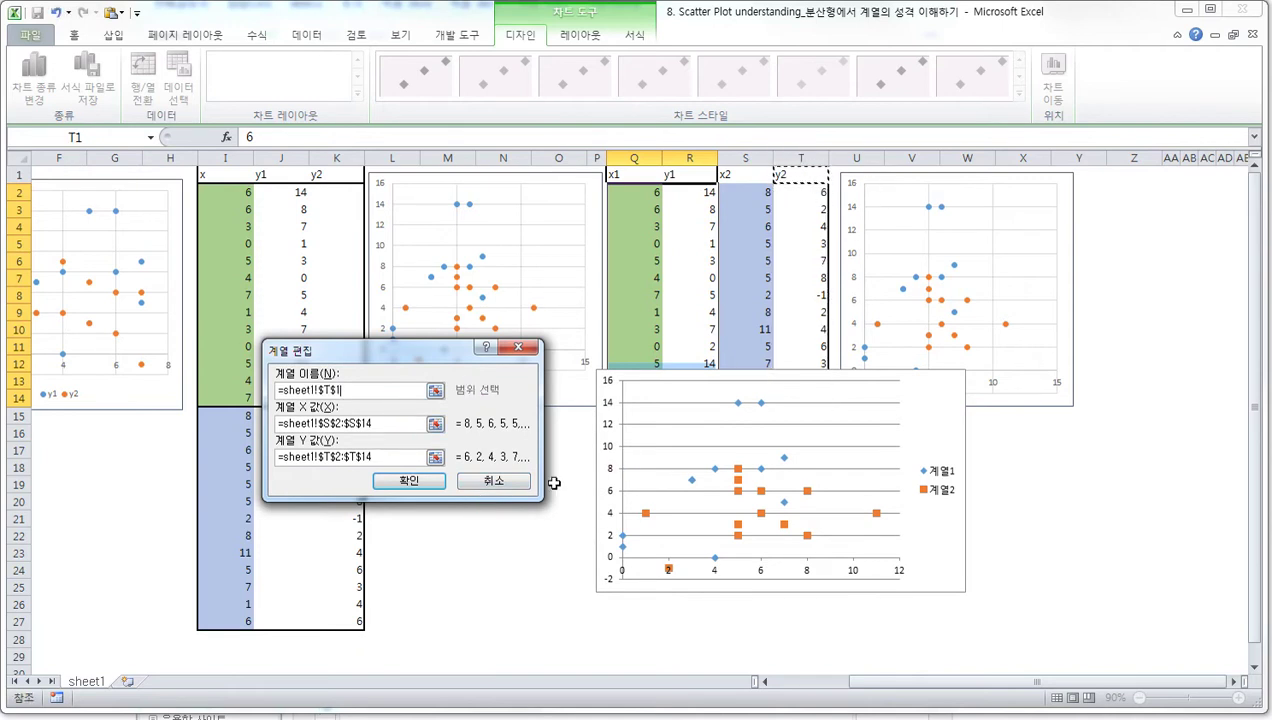
click(410, 481)
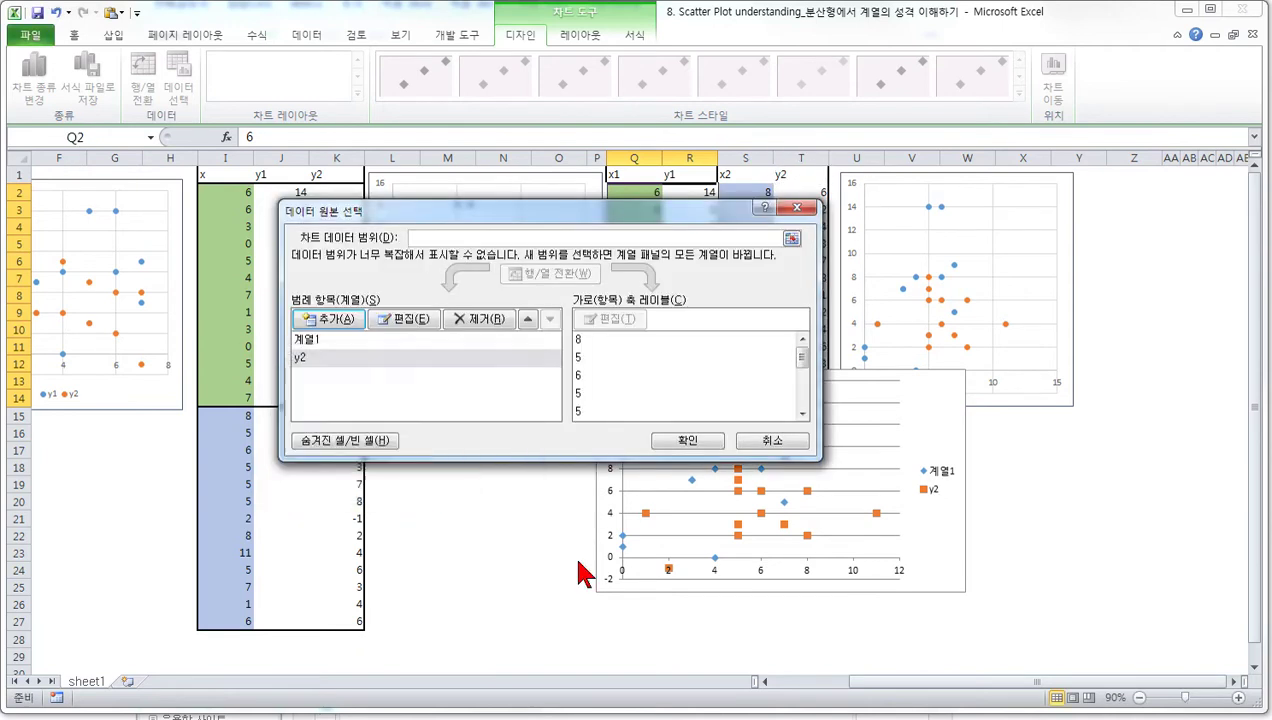
click(690, 442)
Delete the two-series scatter chart built from the x1/y1 and x2/y2 data
drag(809, 372, 811, 386)
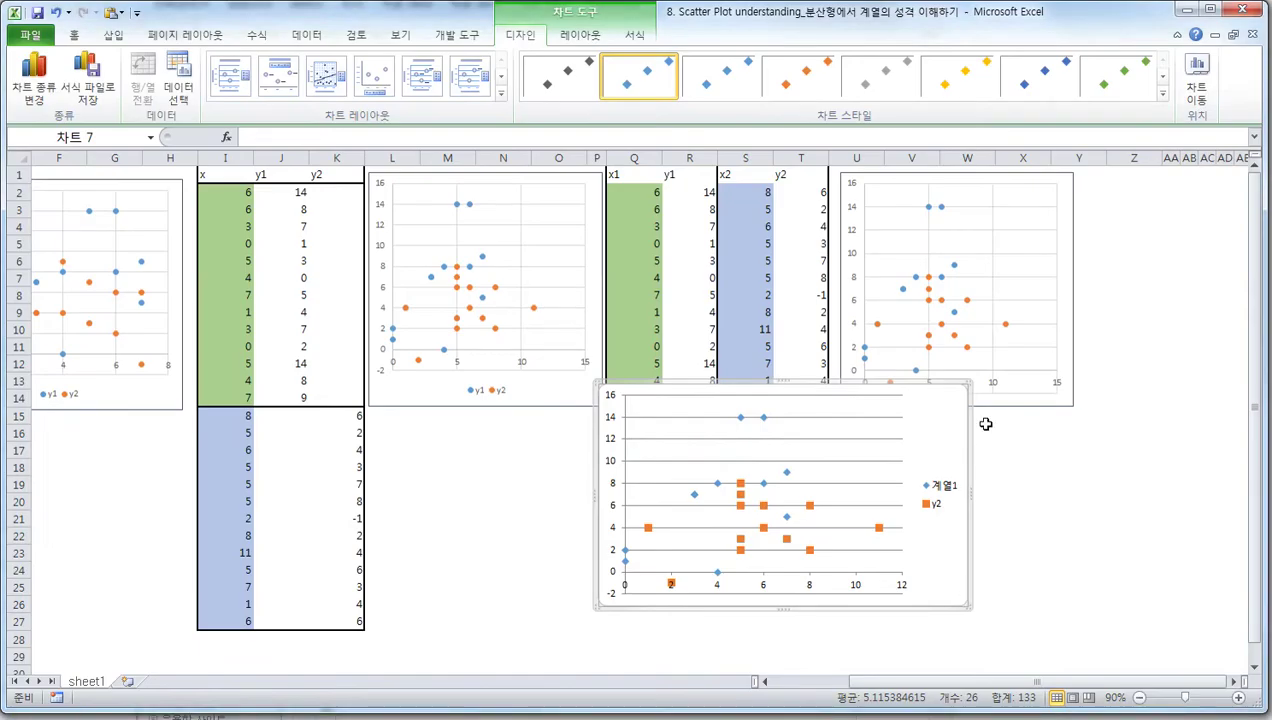
key(Delete)
click(856, 569)
Insert a markers-only scatter chart from the x1/y1 data in Q2:R14 and move it over columns K to Q
drag(655, 204, 686, 396)
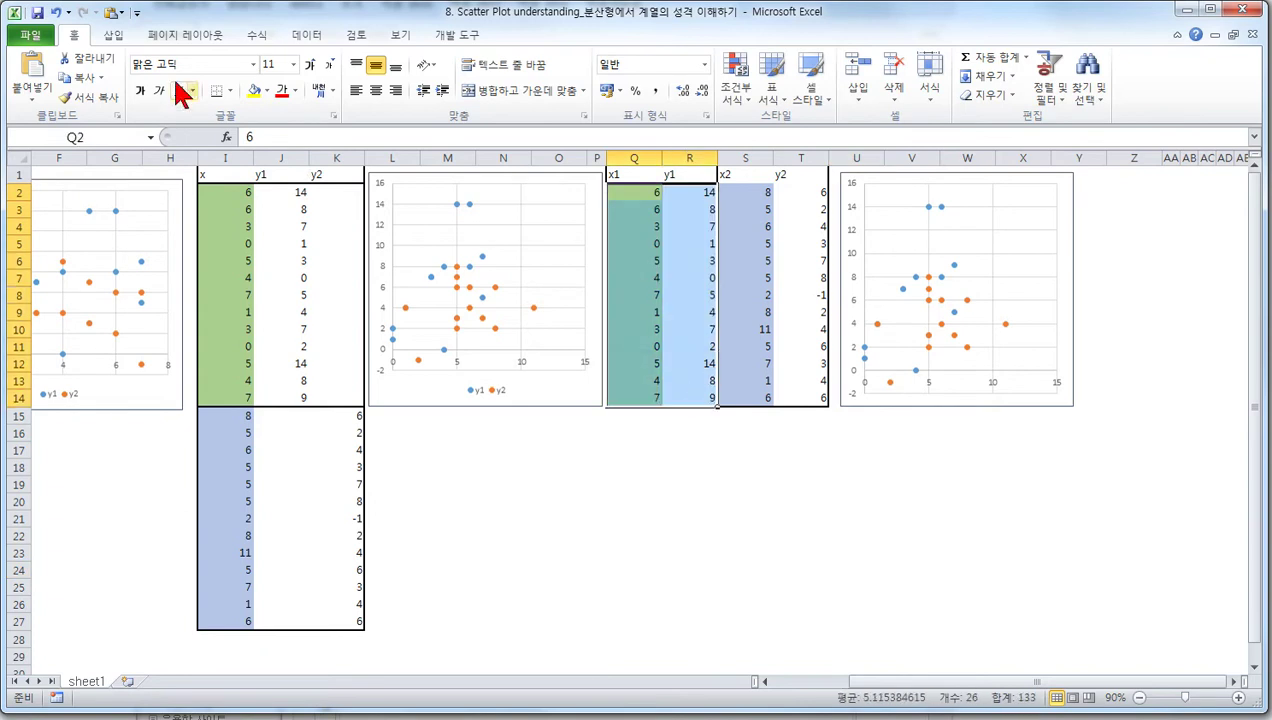
click(113, 34)
click(521, 88)
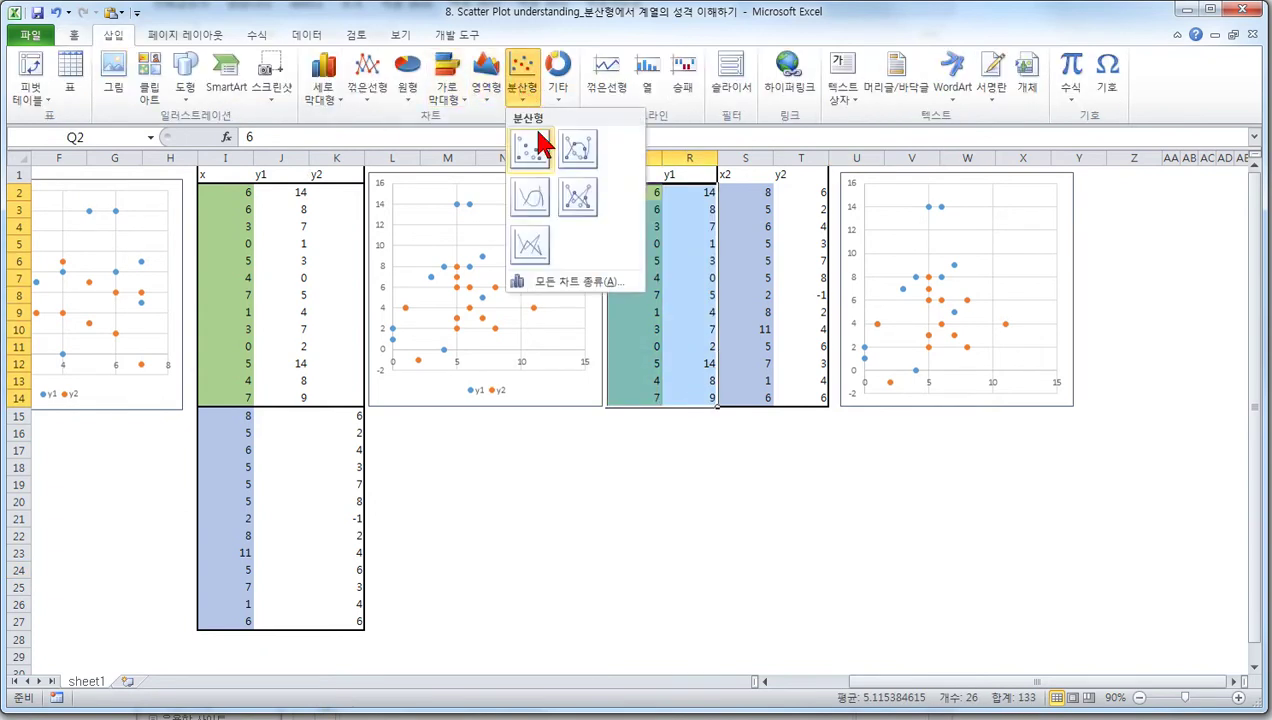
click(530, 148)
click(677, 316)
drag(680, 329, 524, 360)
Insert a separate markers-only scatter chart from the x2/y2 data in S2:T14 and place it beside the x1/y1 chart
drag(761, 193, 805, 398)
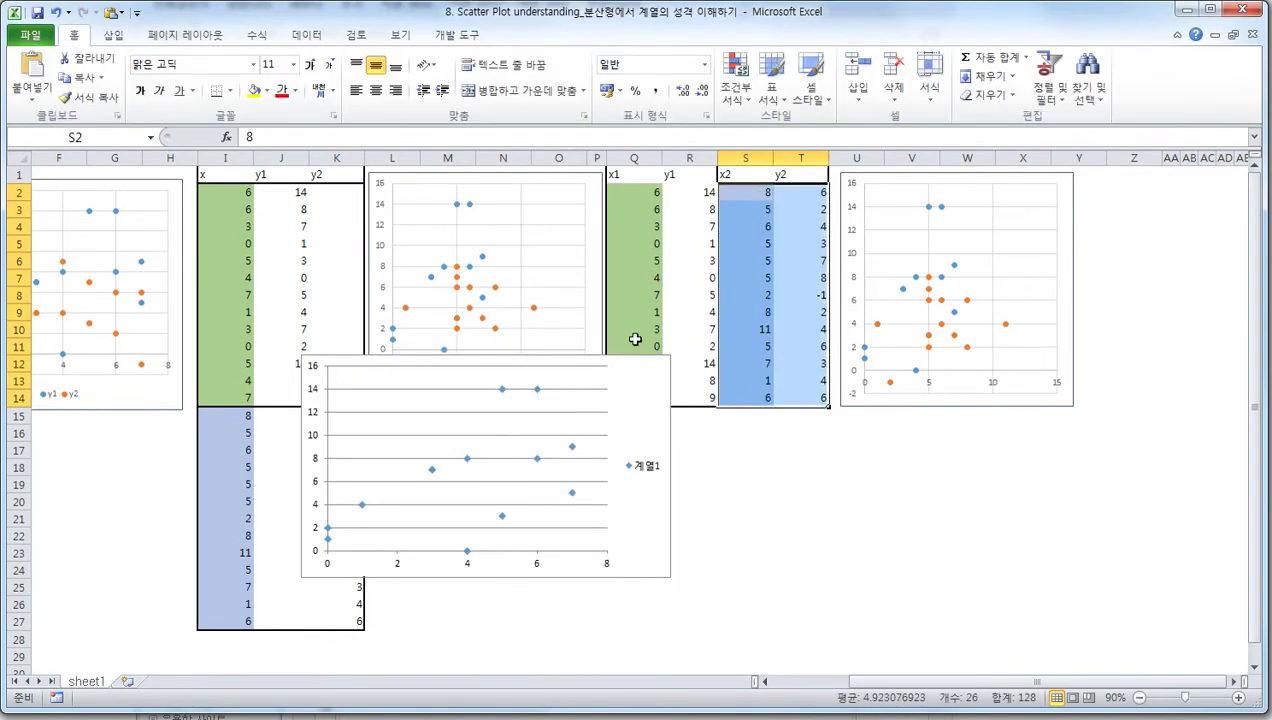
click(113, 35)
click(522, 75)
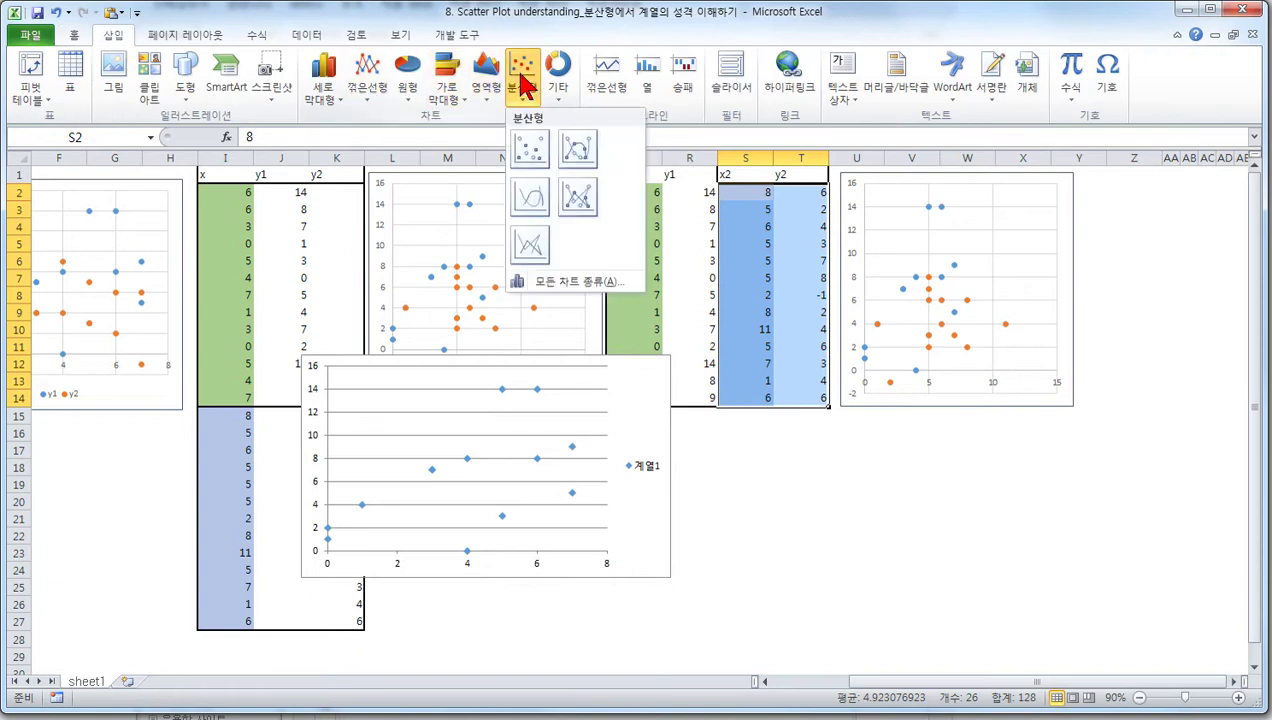
click(540, 148)
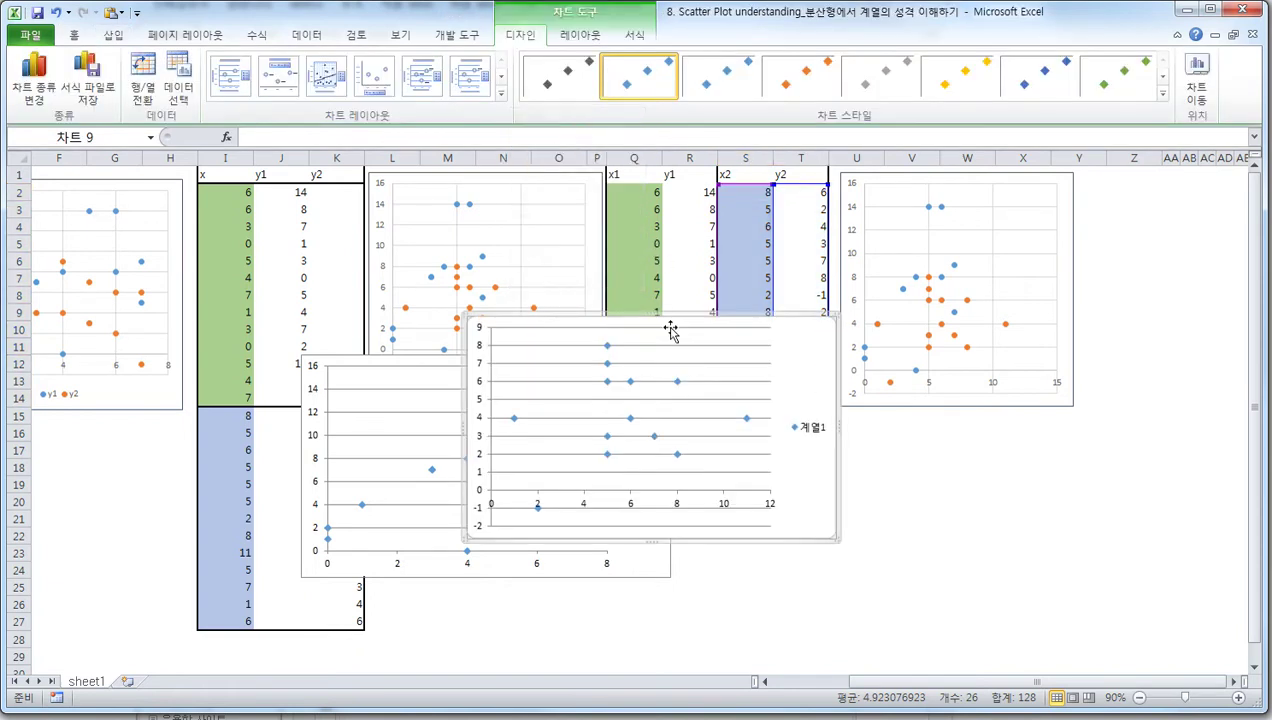
drag(675, 325, 932, 405)
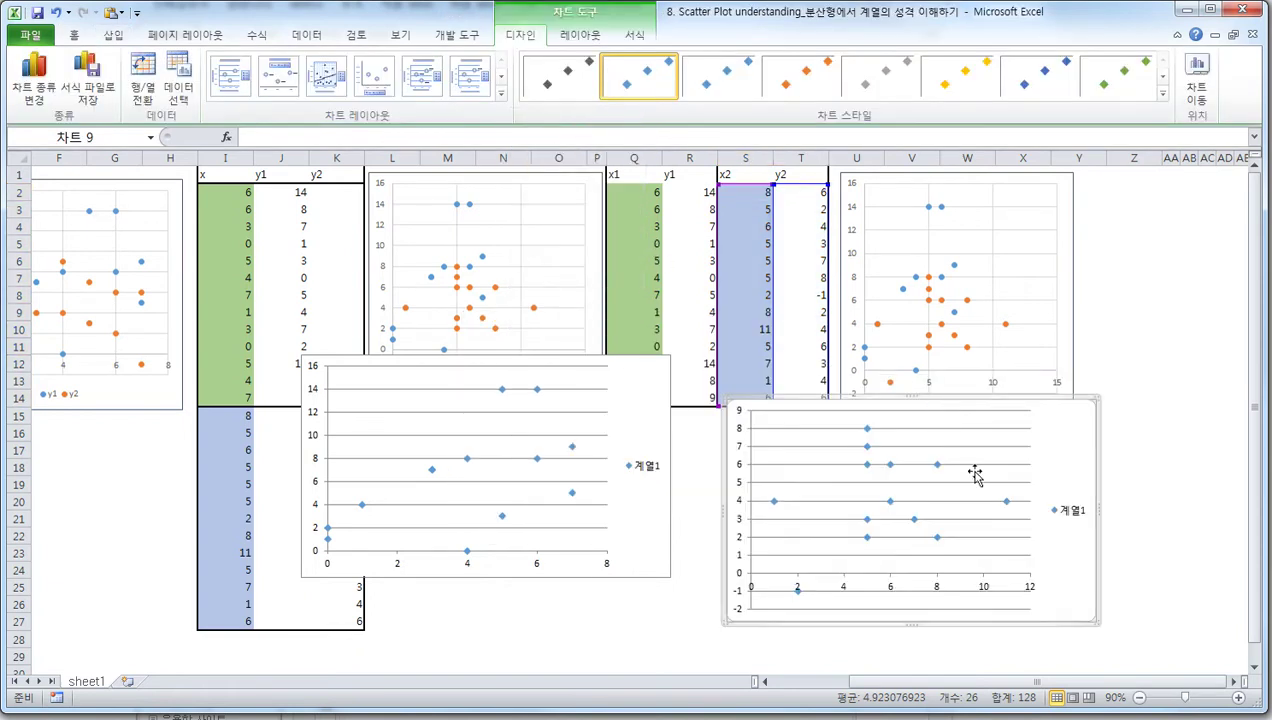
Copy the x1/y1 scatter chart and paste it into the x2/y2 chart to combine both series
click(539, 367)
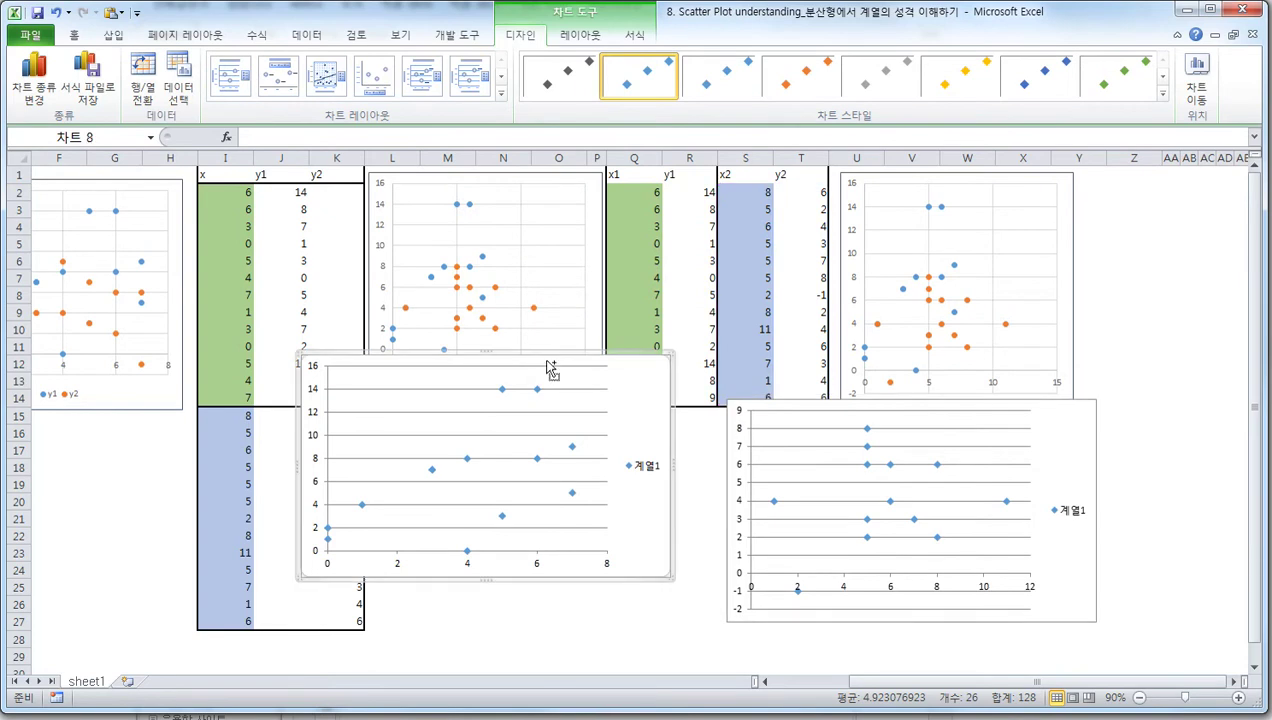
click(776, 409)
key(ctrl+v)
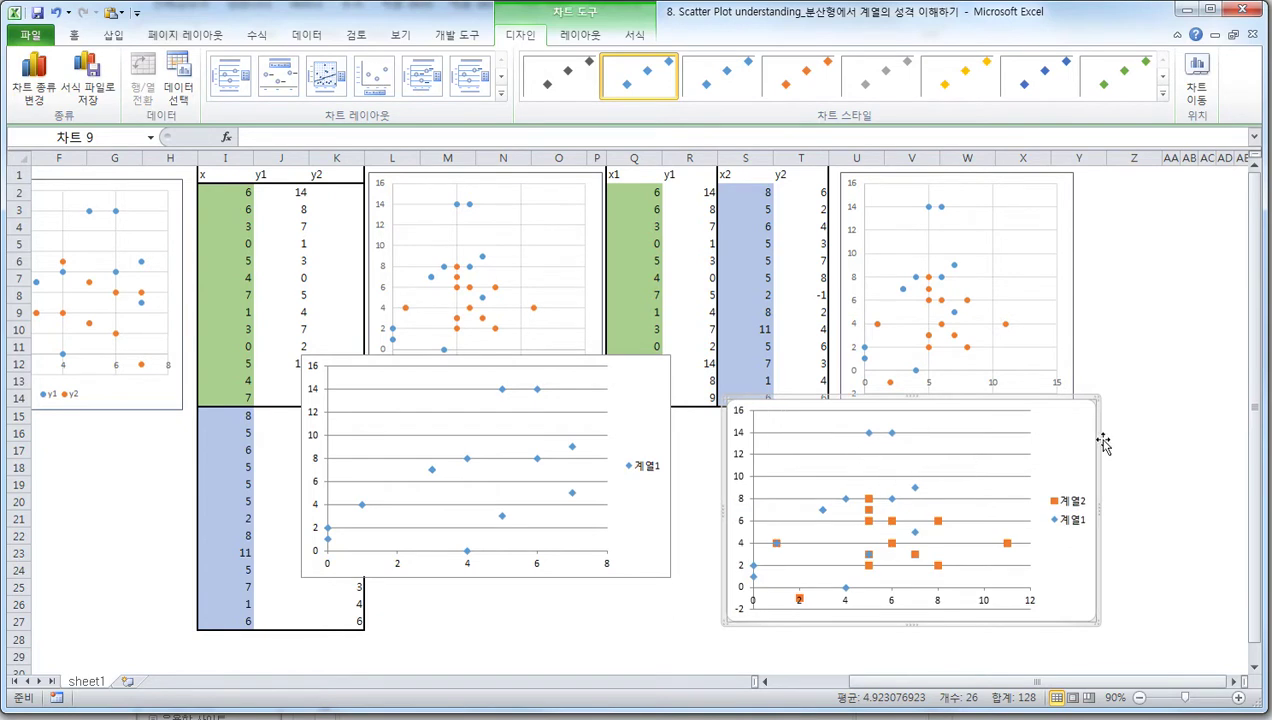
Delete the combined chart and move the x1/y1 scatter chart just below the x1/y1/x2/y2 table
click(648, 374)
drag(638, 364, 642, 450)
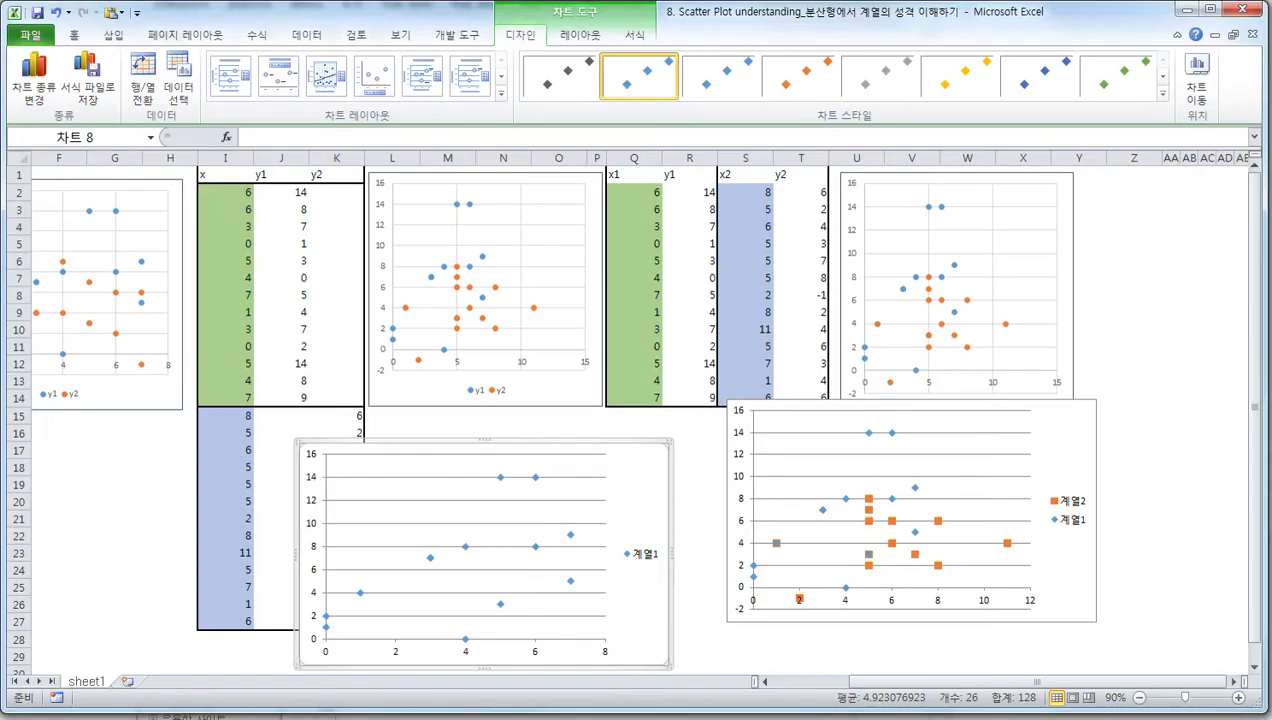
key(Delete)
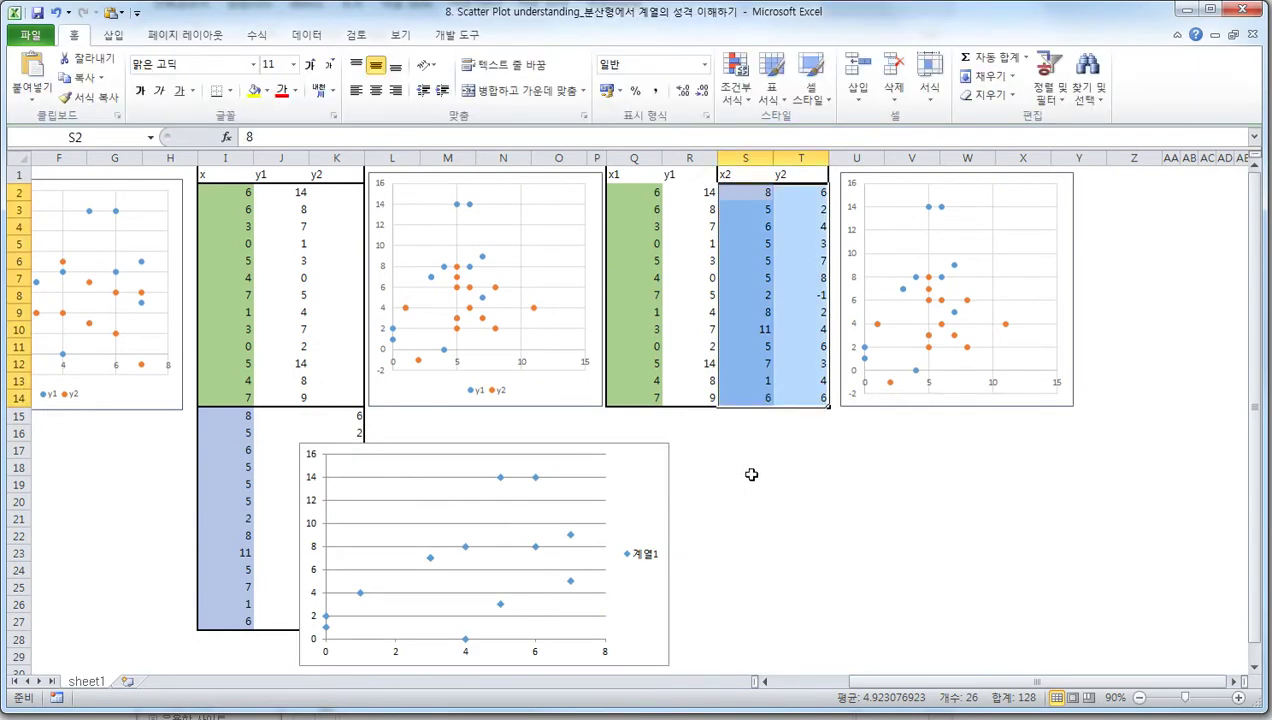
click(584, 459)
drag(589, 452, 777, 437)
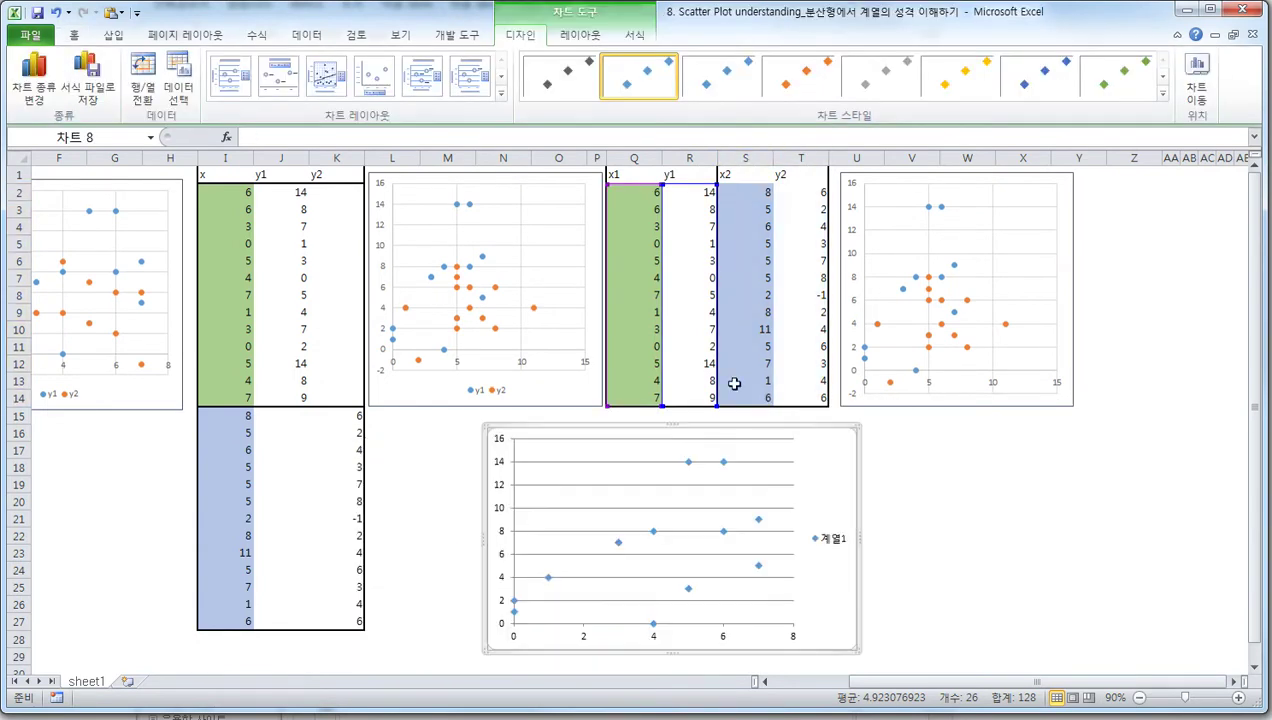
drag(740, 196, 804, 403)
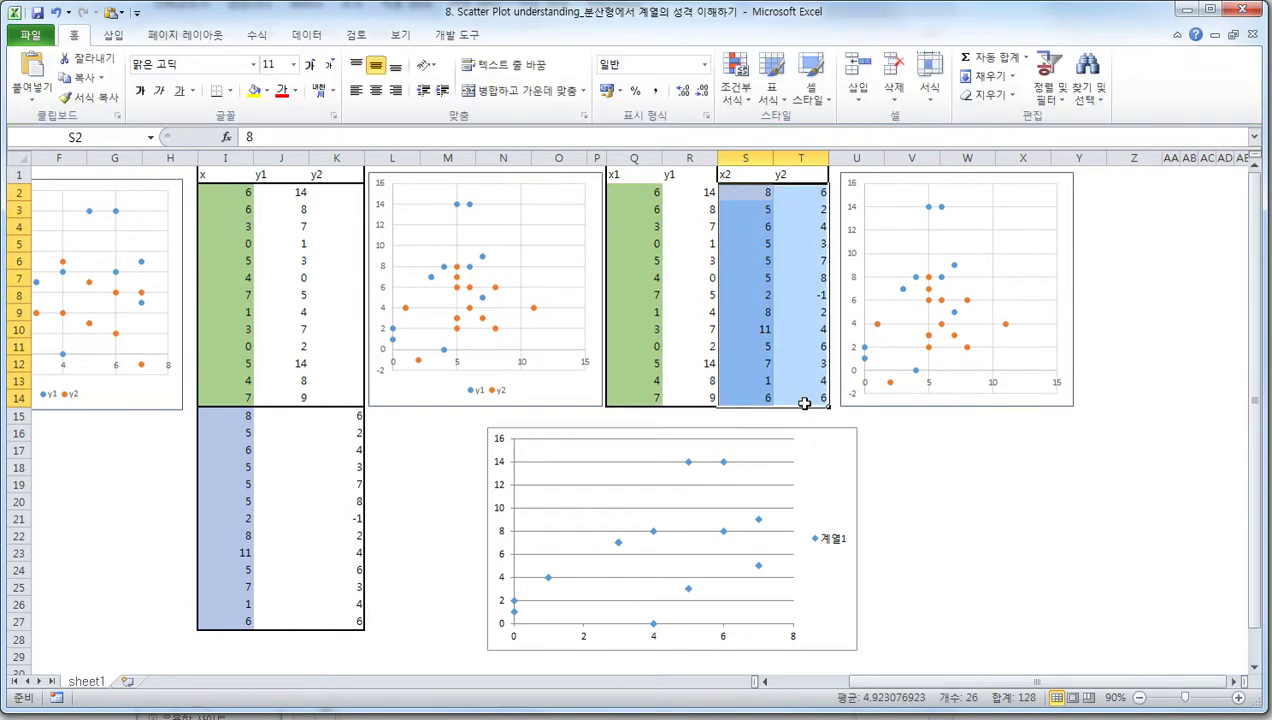
key(ctrl+c)
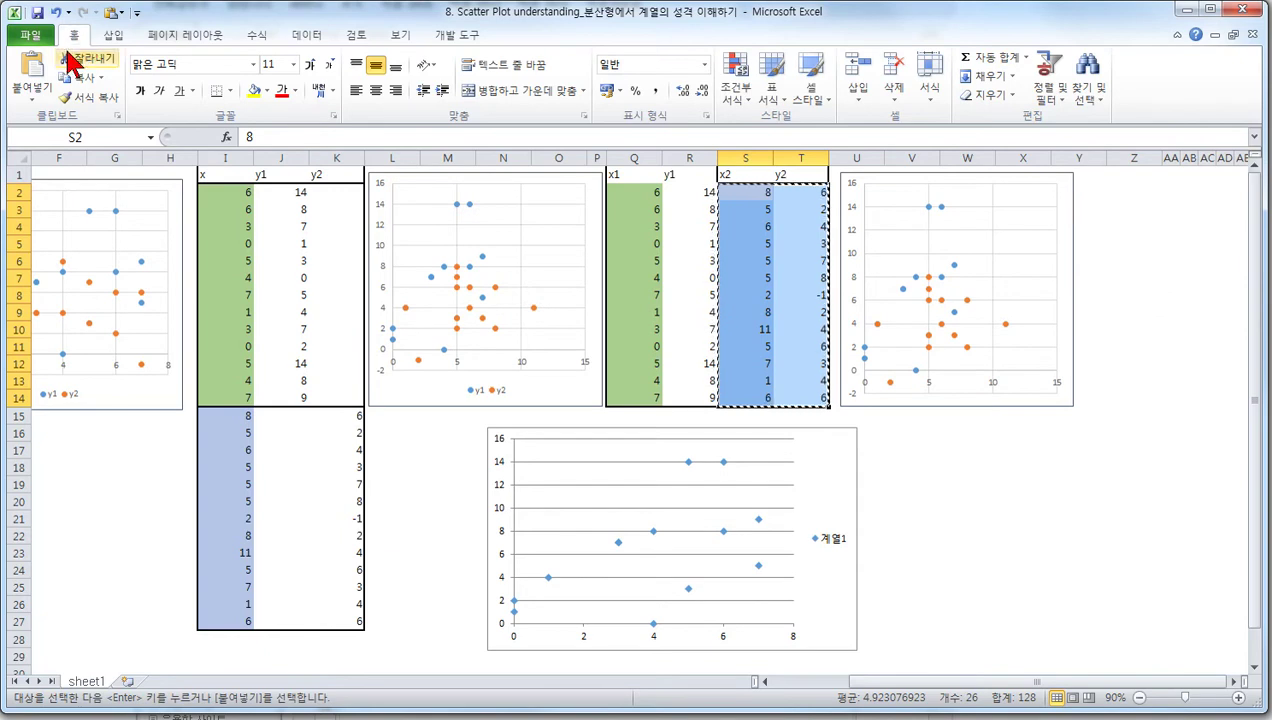
click(28, 101)
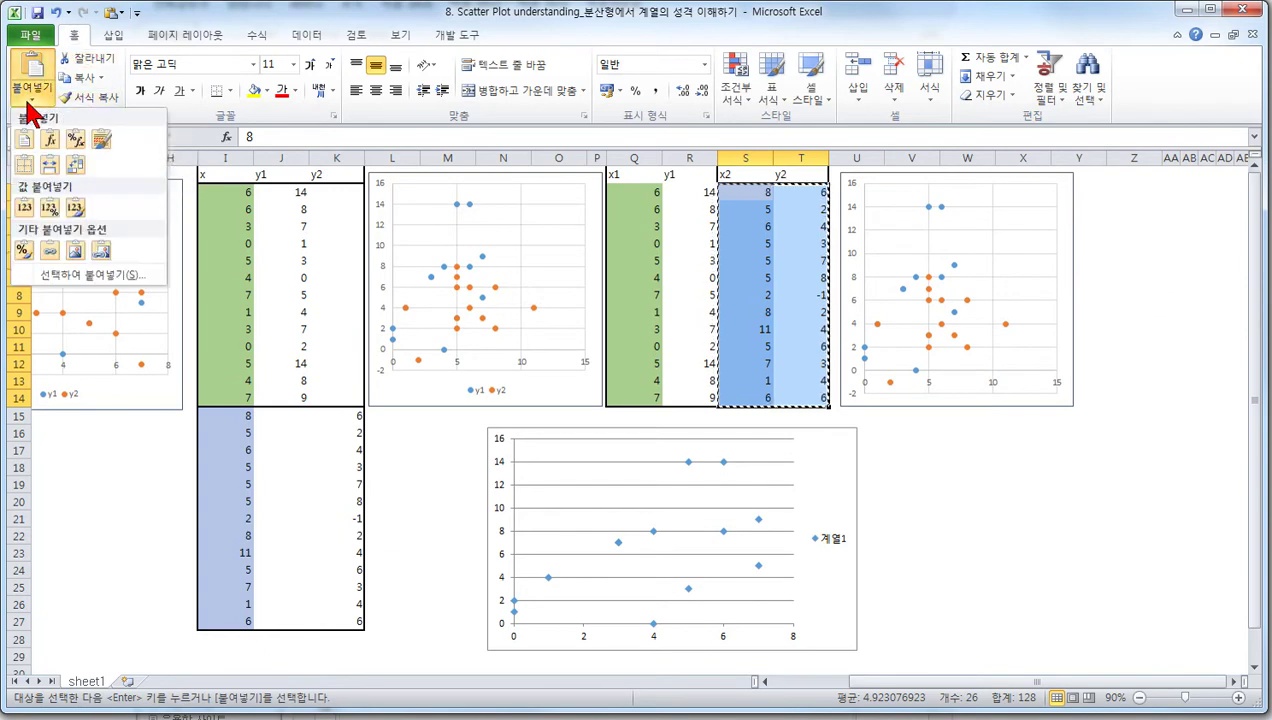
click(765, 355)
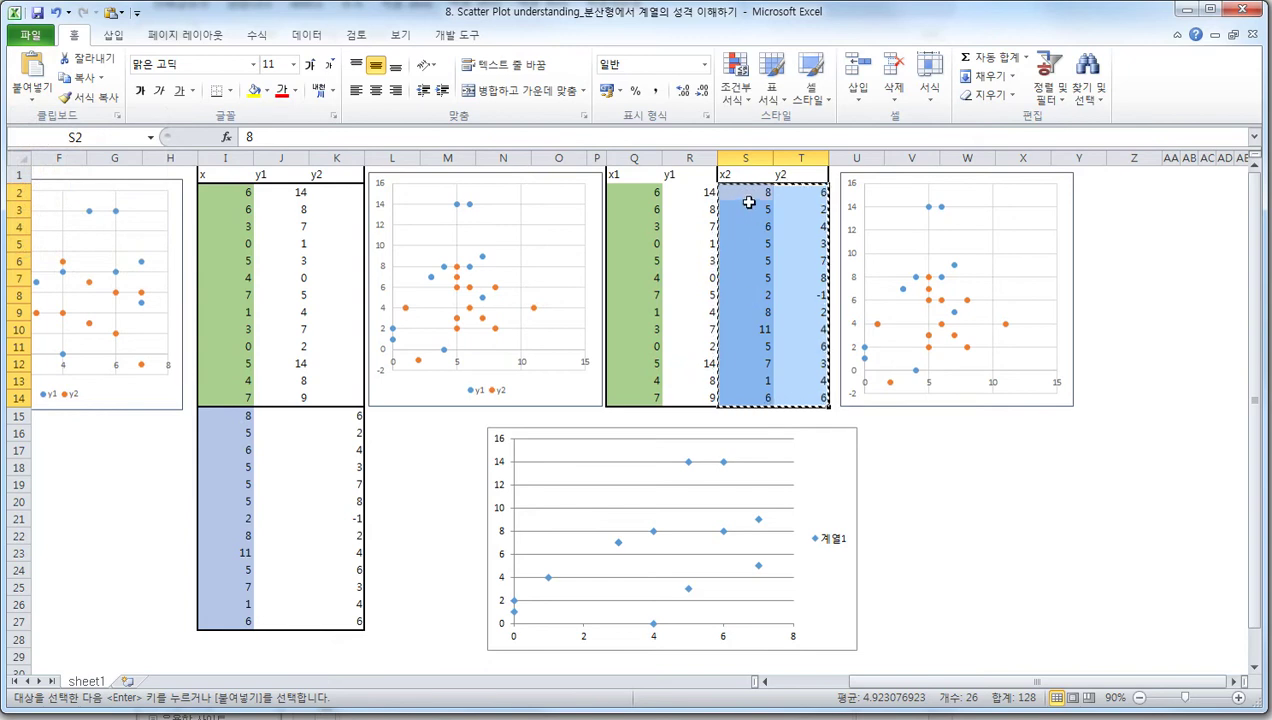
click(40, 100)
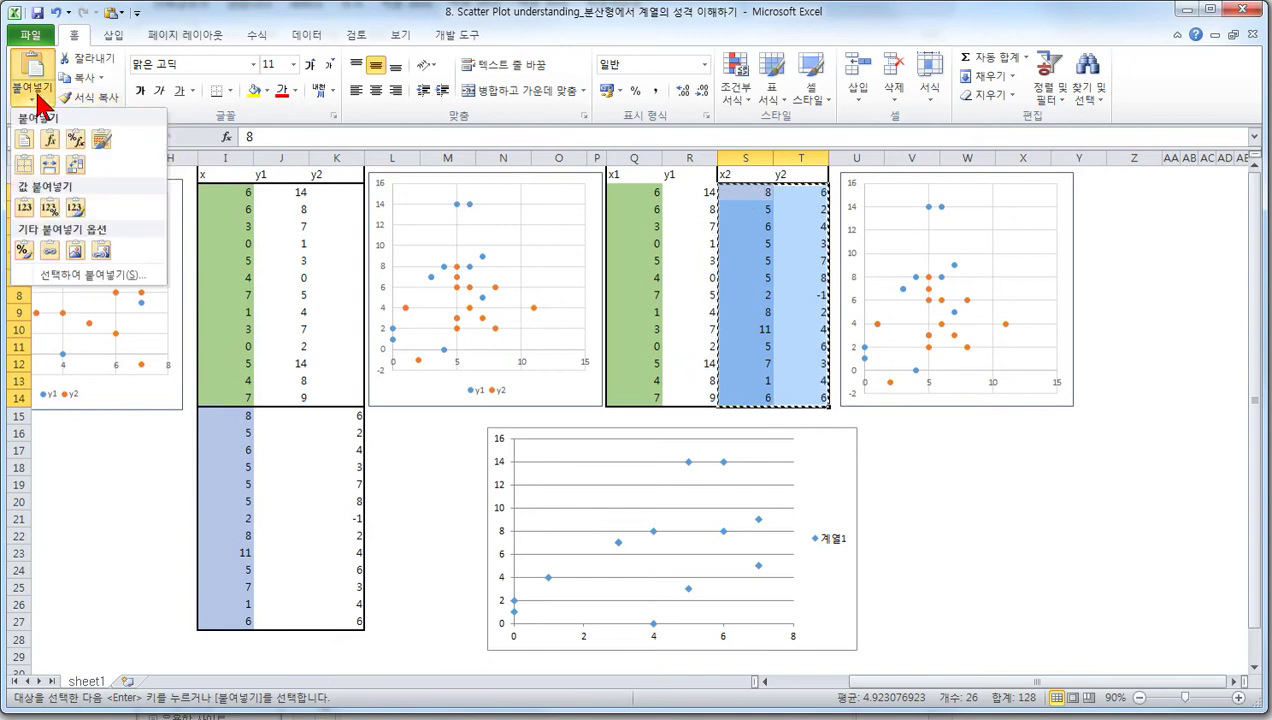
click(88, 275)
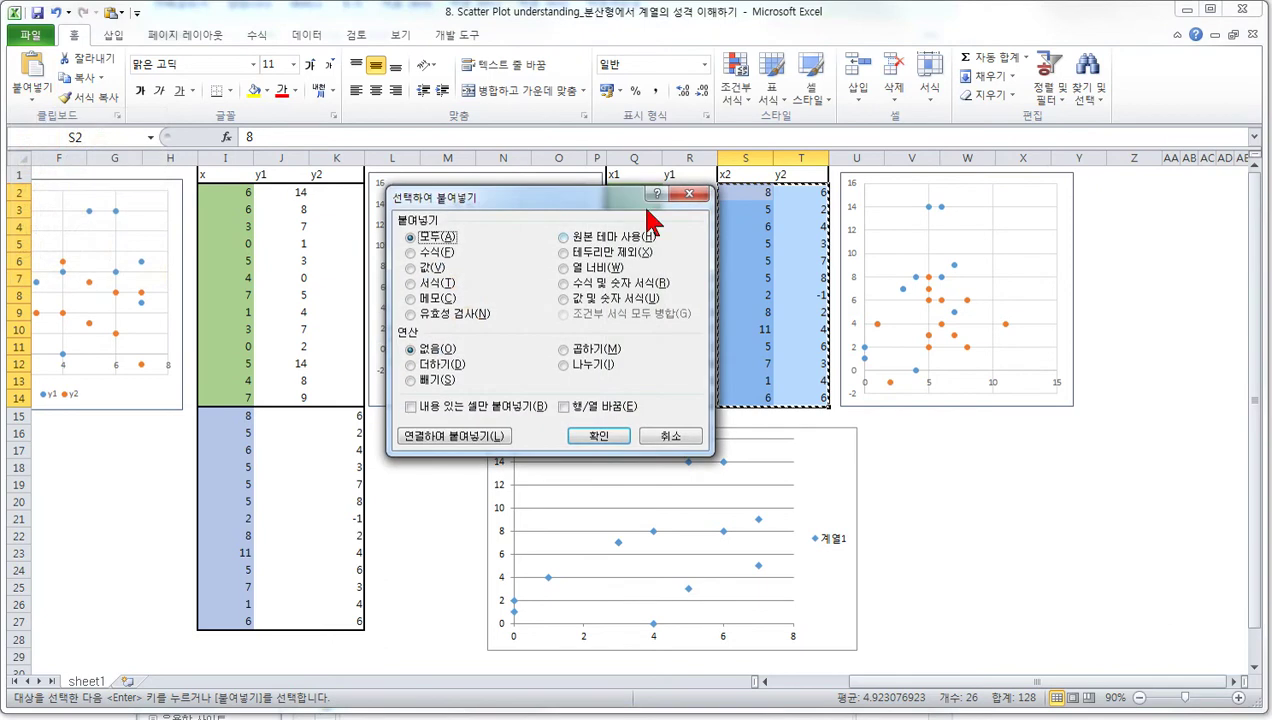
click(687, 197)
click(858, 465)
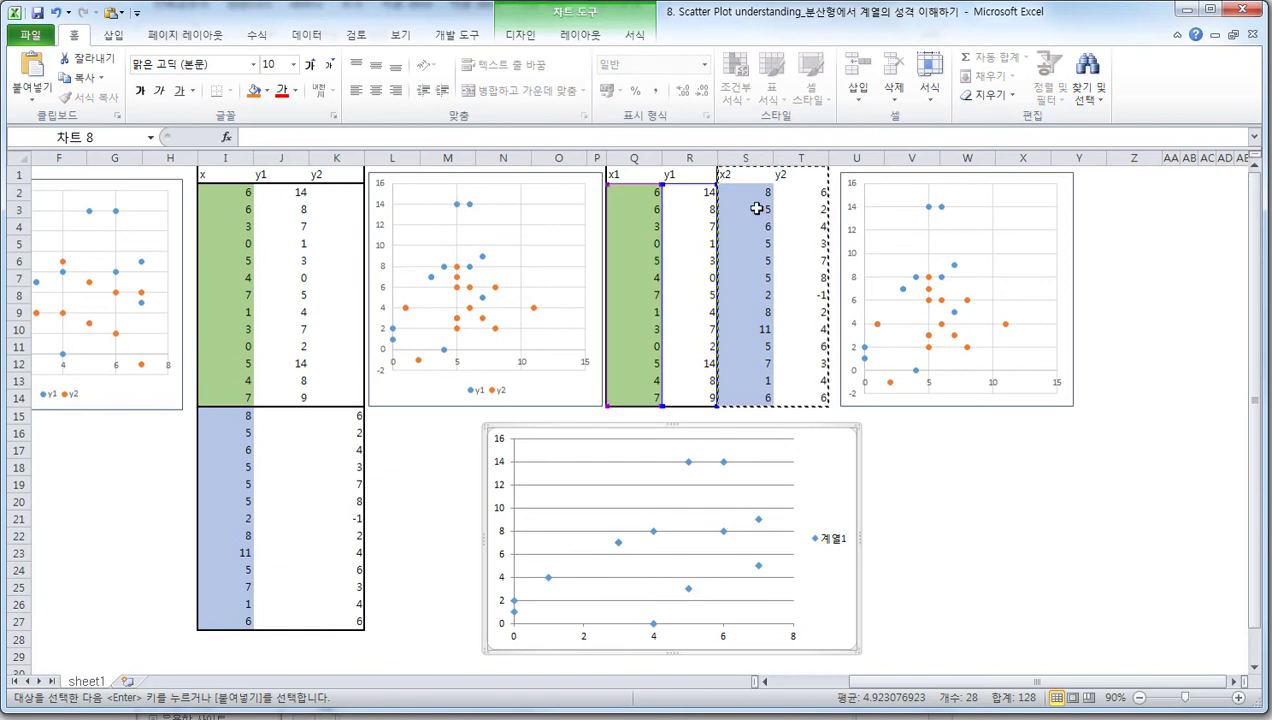
Copy S2:T14 and paste it into the x1/y1 chart as a new column-based series, using first row as series name and first column as categories
drag(745, 193, 778, 214)
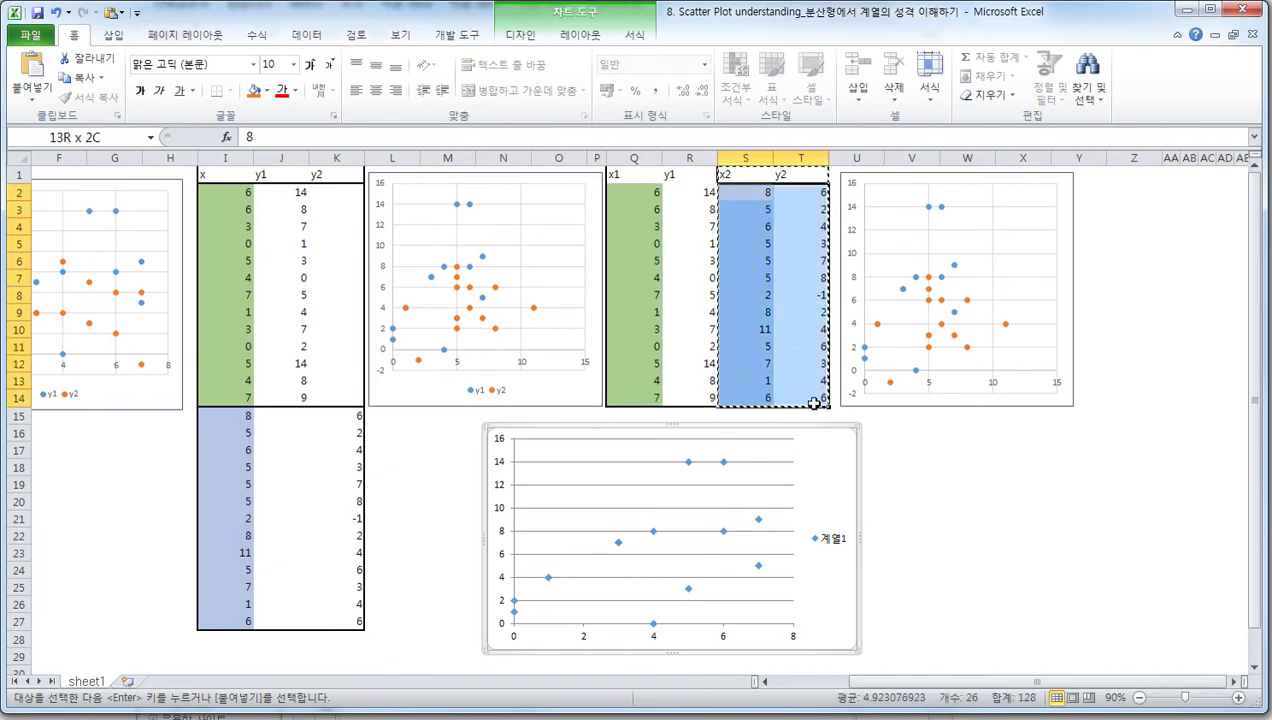
key(Escape)
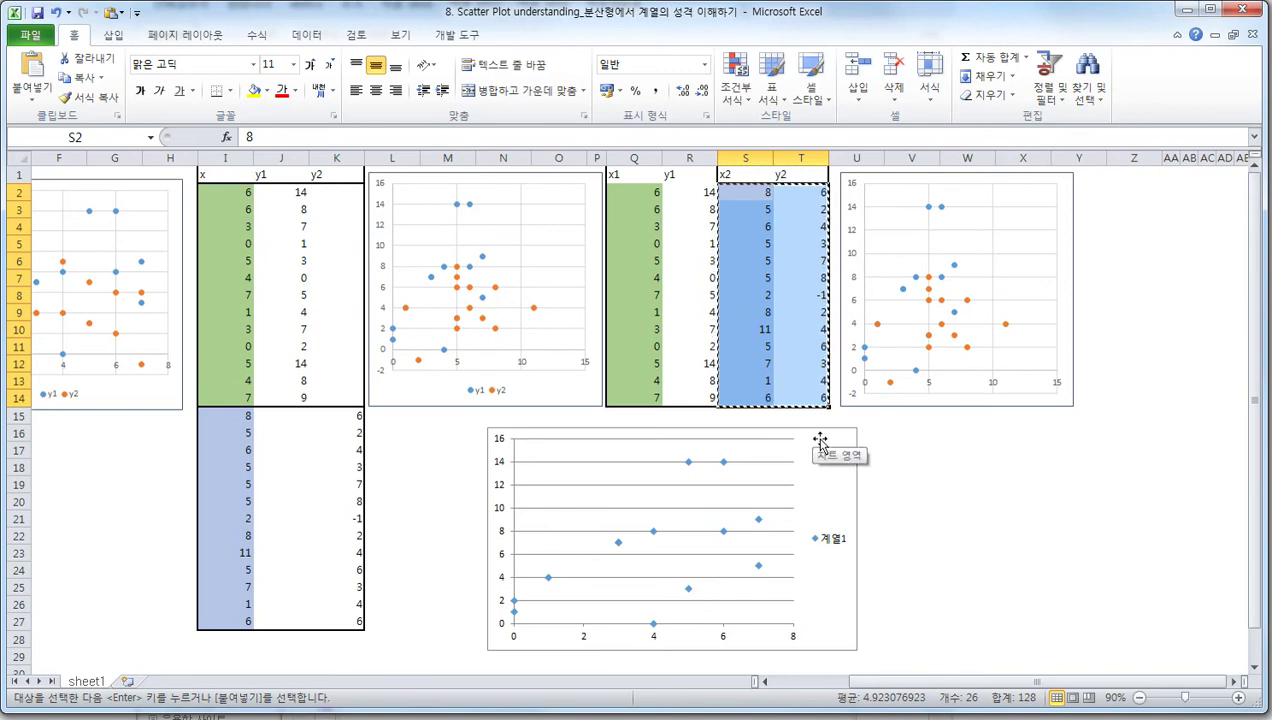
click(820, 441)
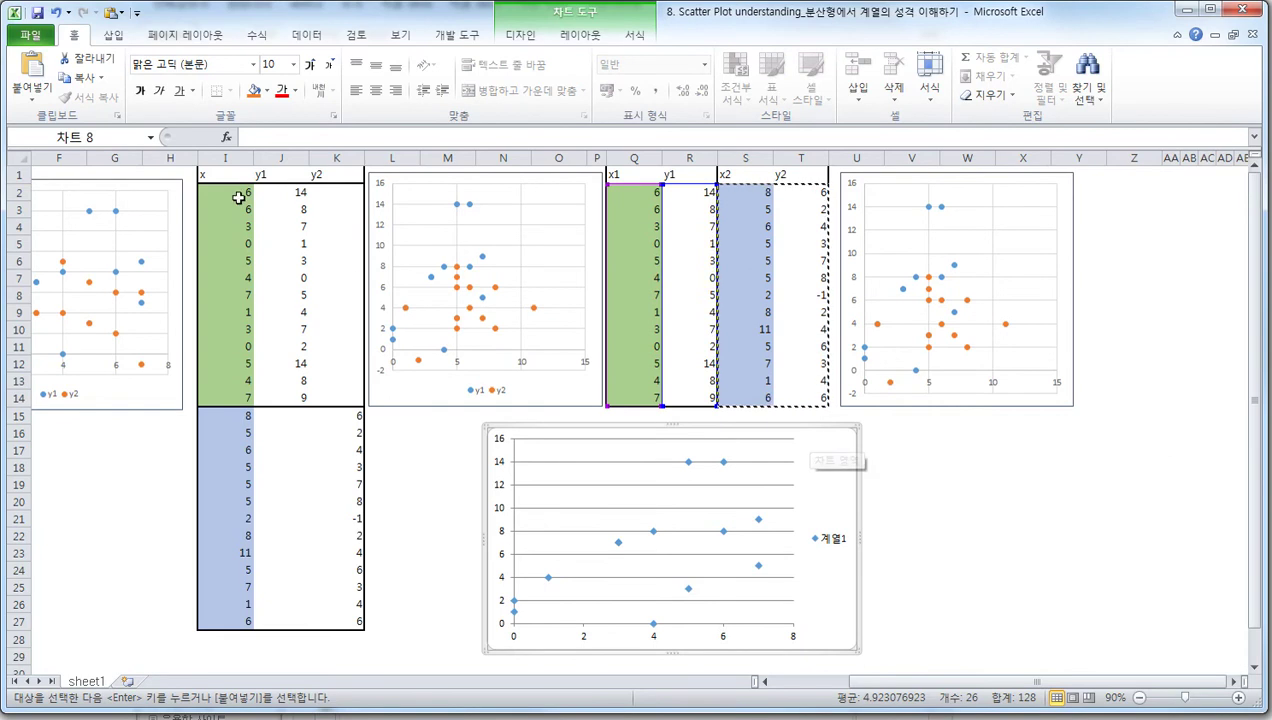
click(33, 96)
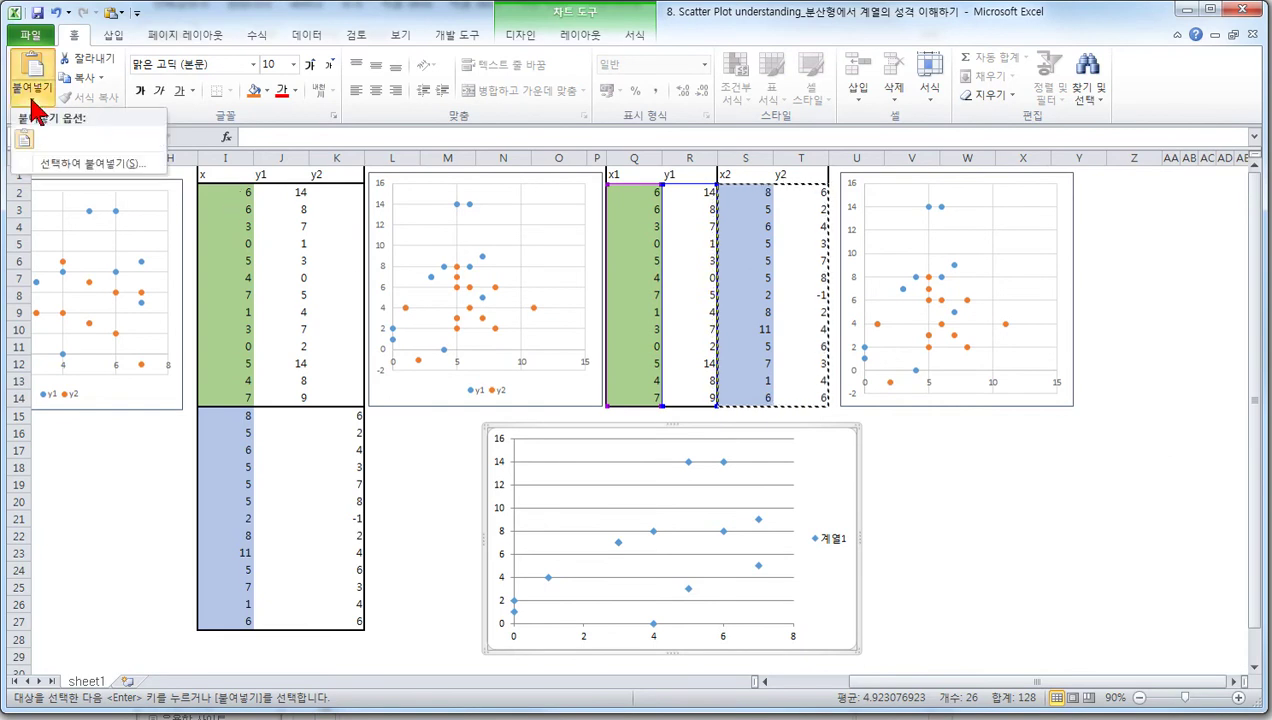
click(52, 165)
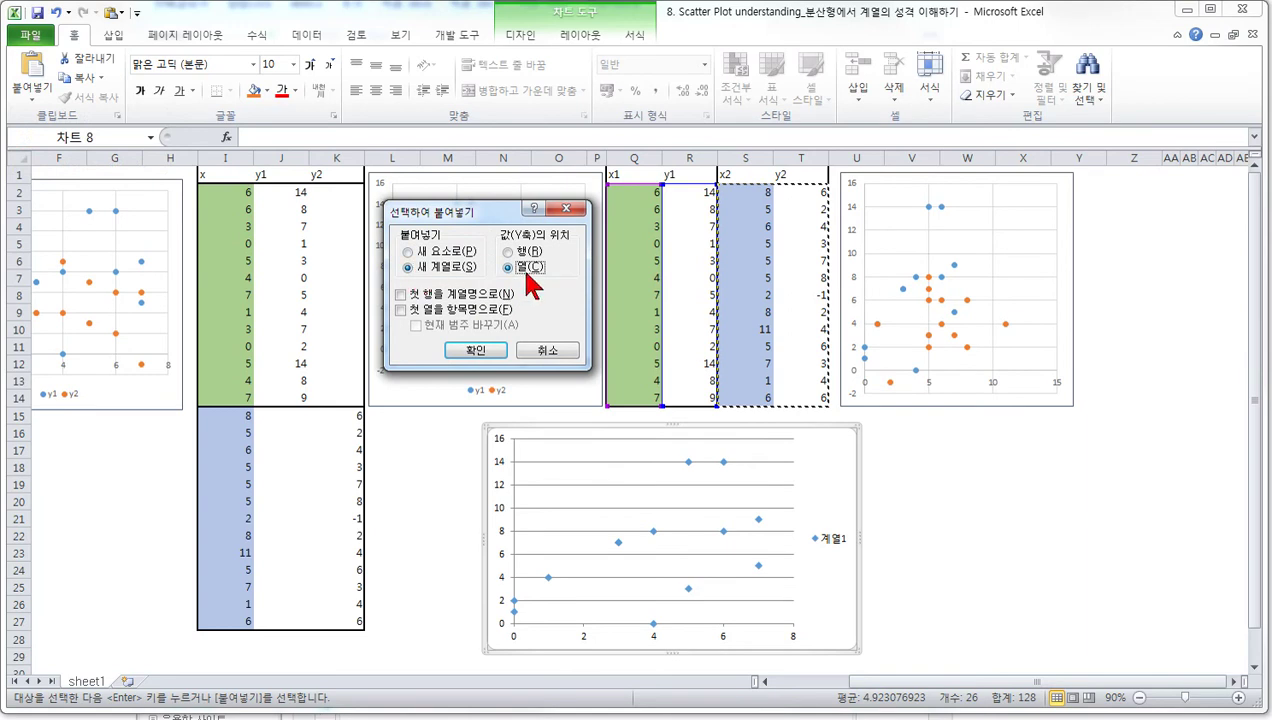
click(402, 294)
click(402, 310)
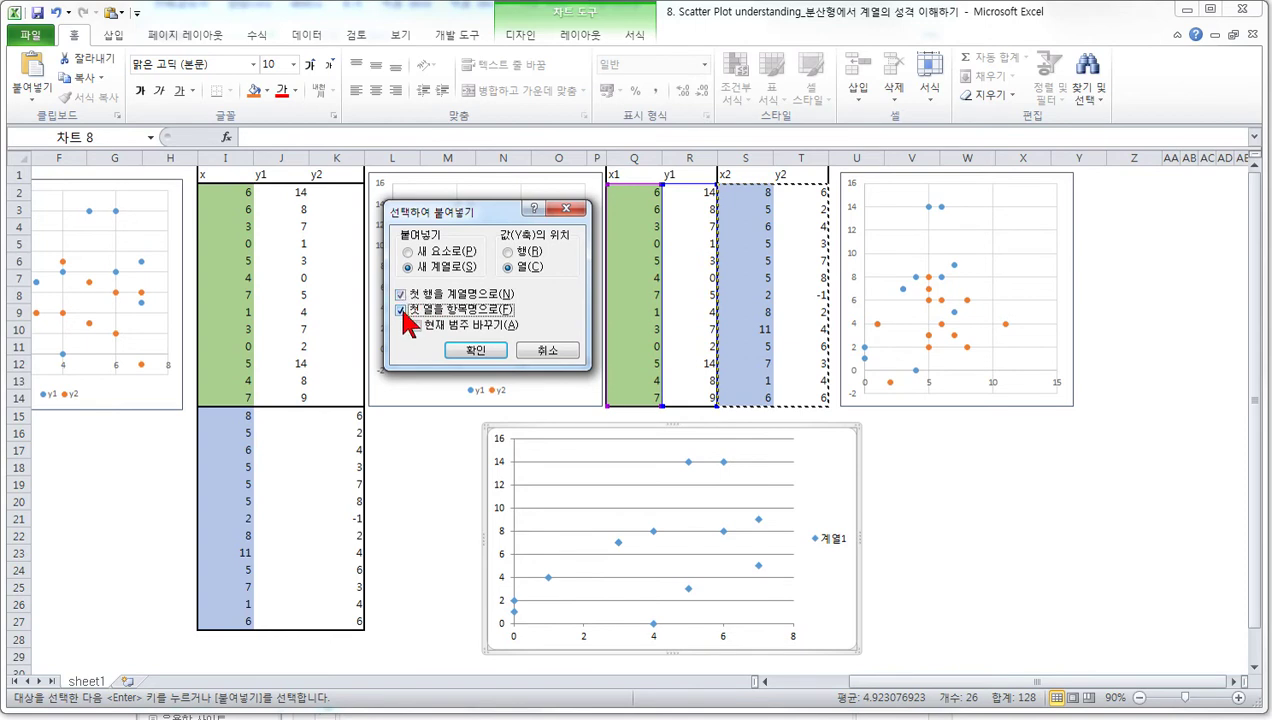
click(462, 352)
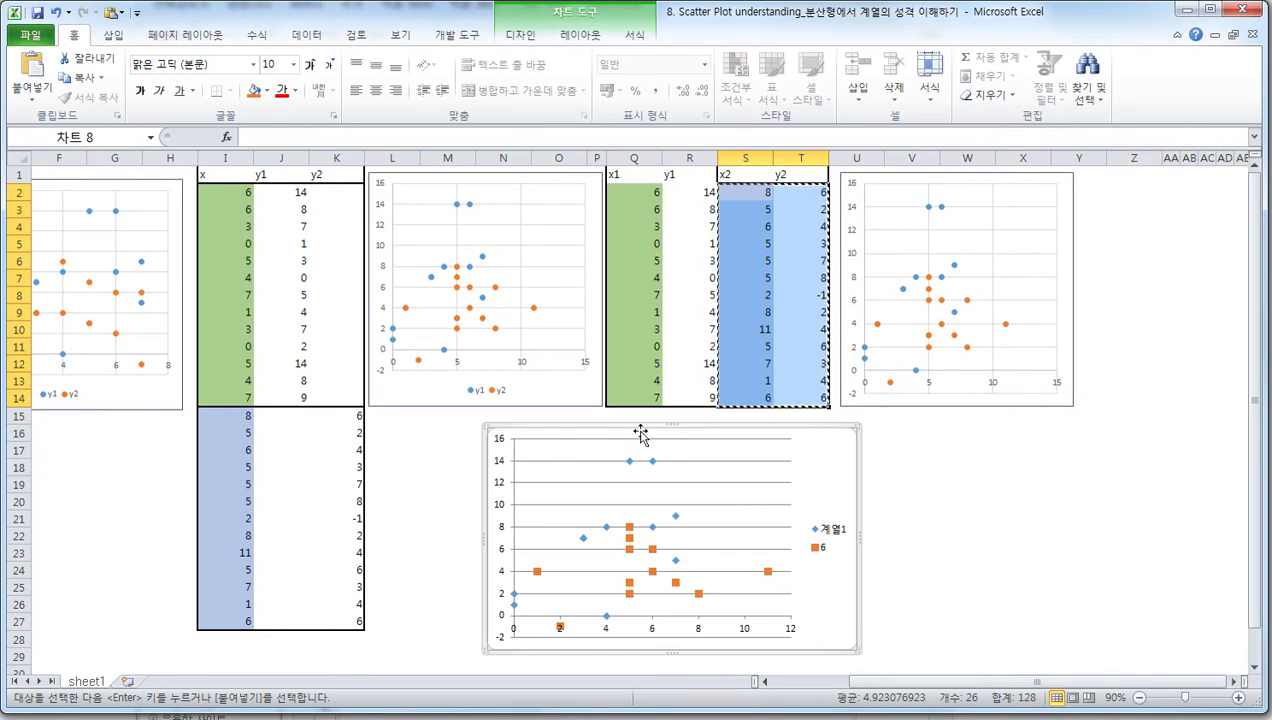
Move the combined scatter chart so it sits centred below the x1/y1/x2/y2 table and select its x1/y1 series
drag(647, 434, 731, 434)
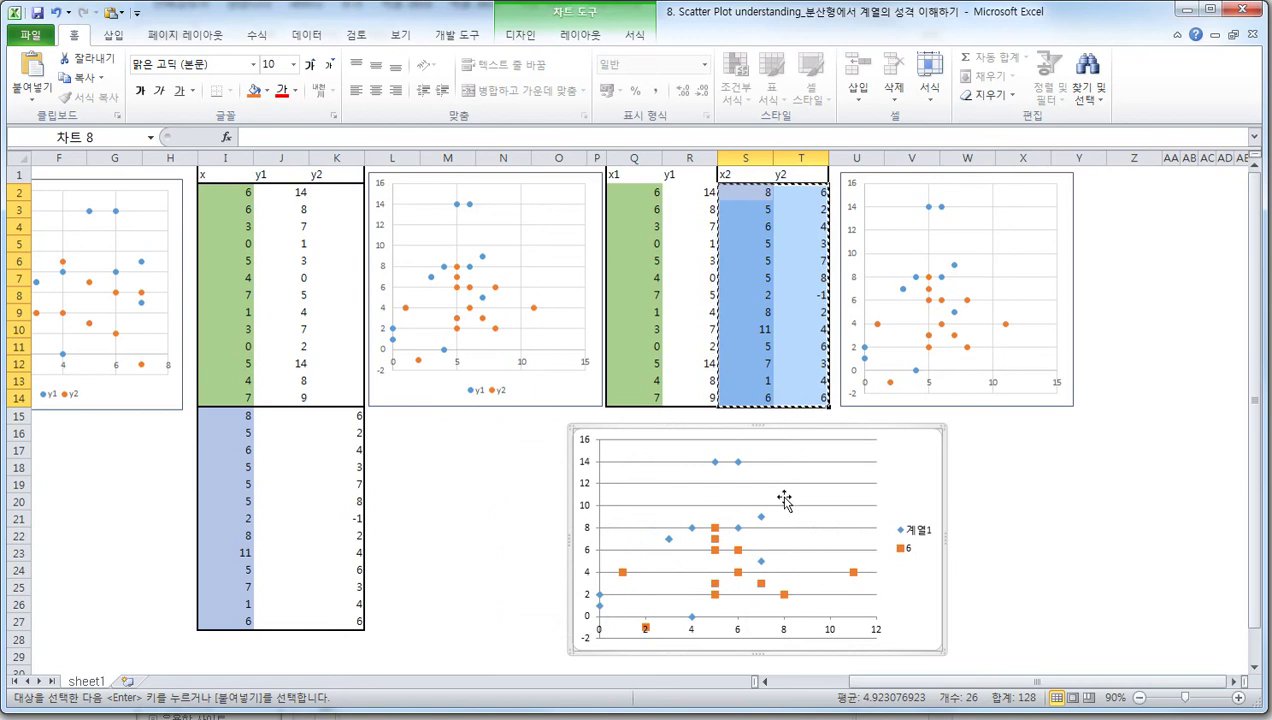
click(738, 465)
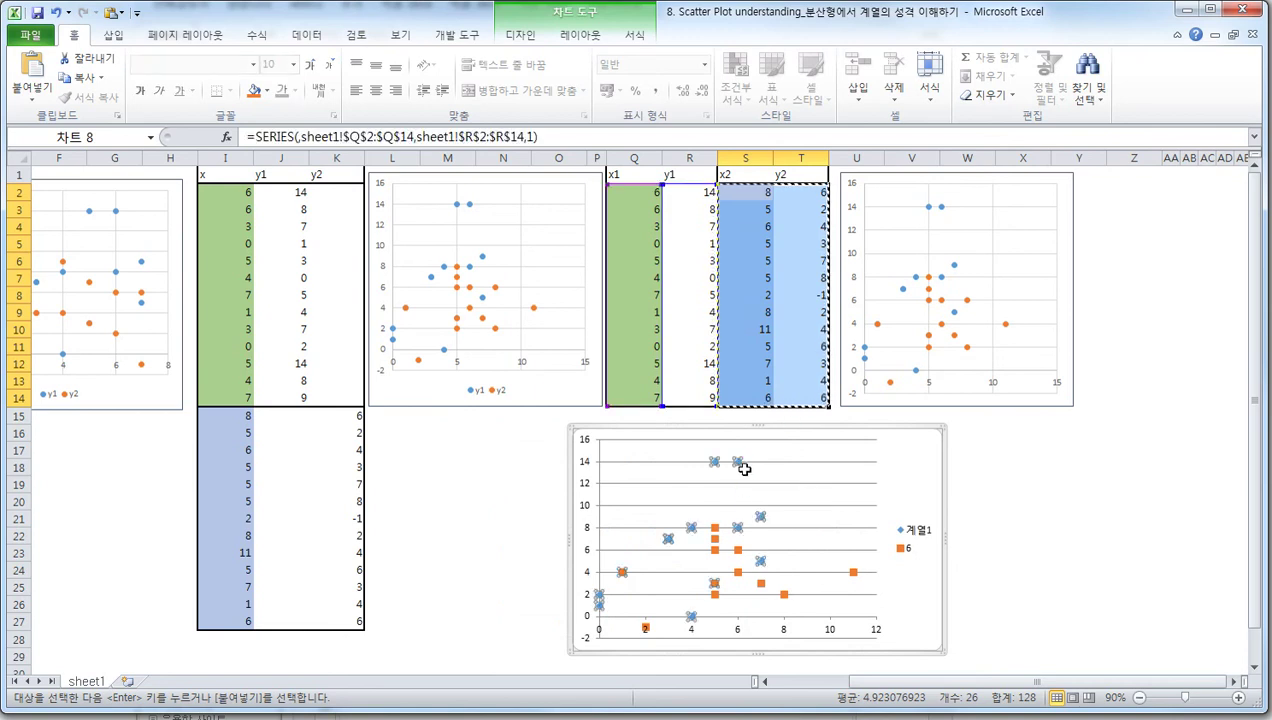